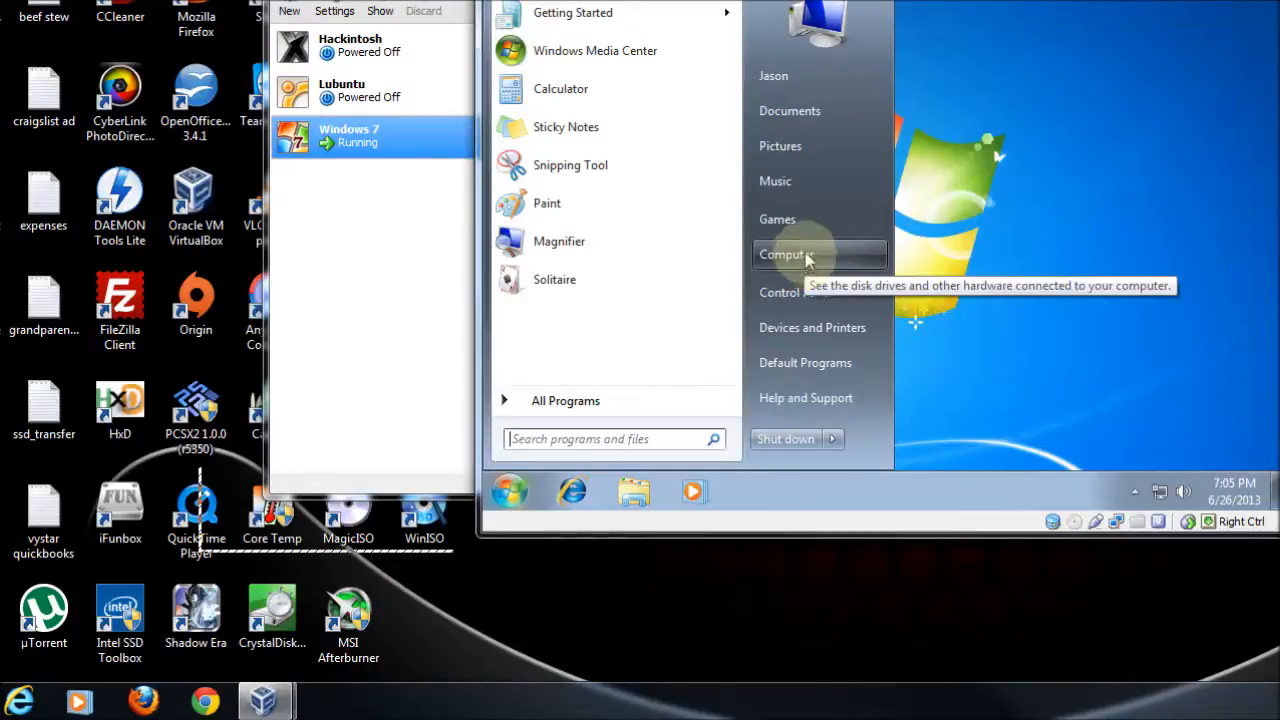
Examine the used and free space of Local Disk (C:) in its properties in the Windows 7 guest
click(804, 256)
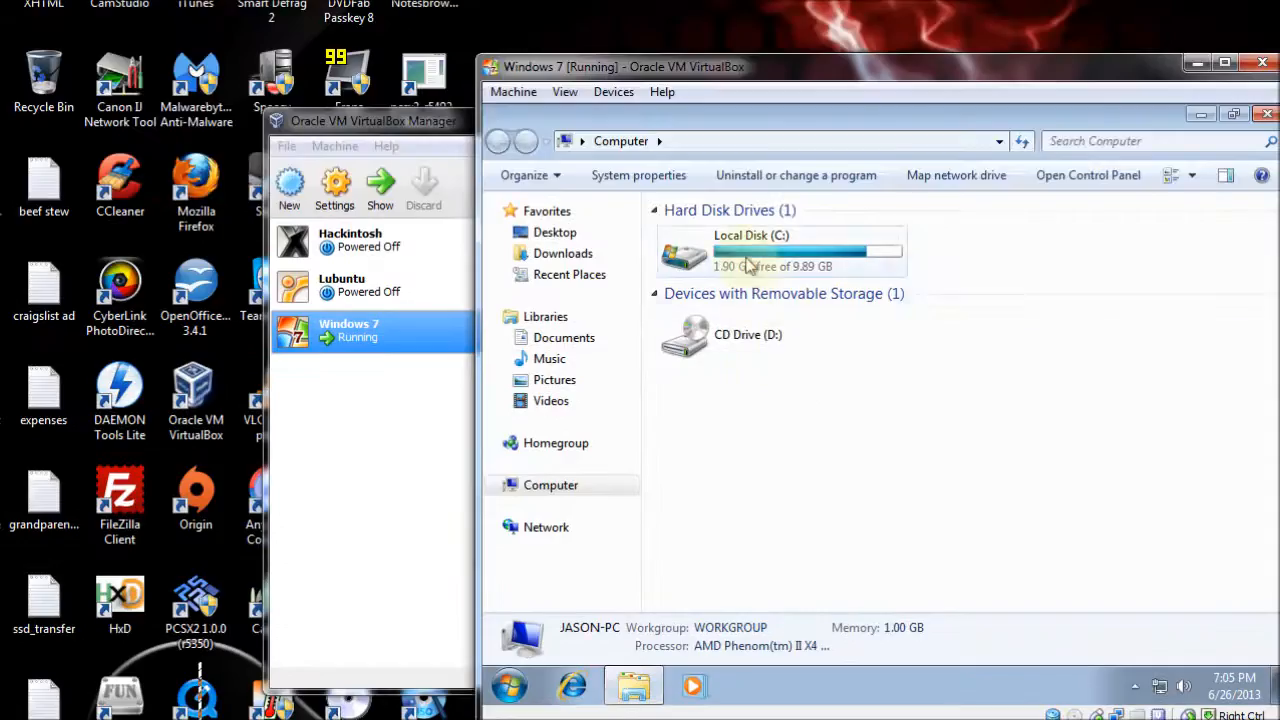
click(747, 258)
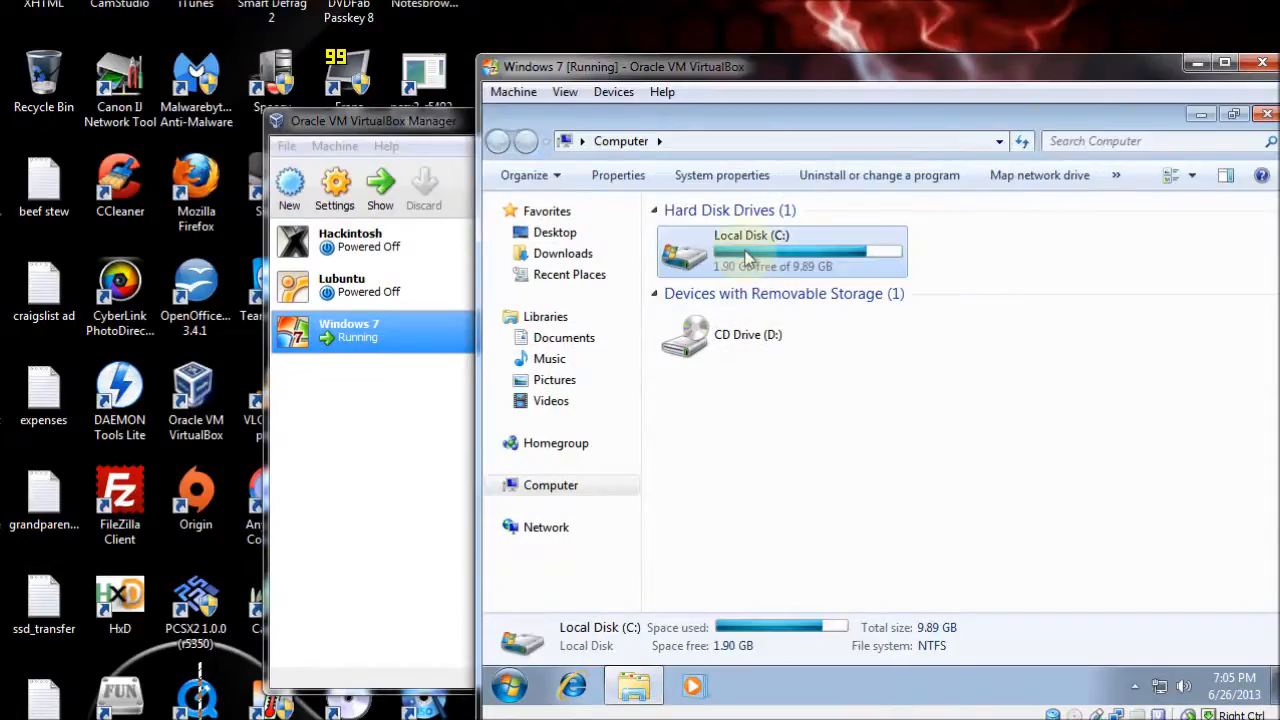
right_click(746, 252)
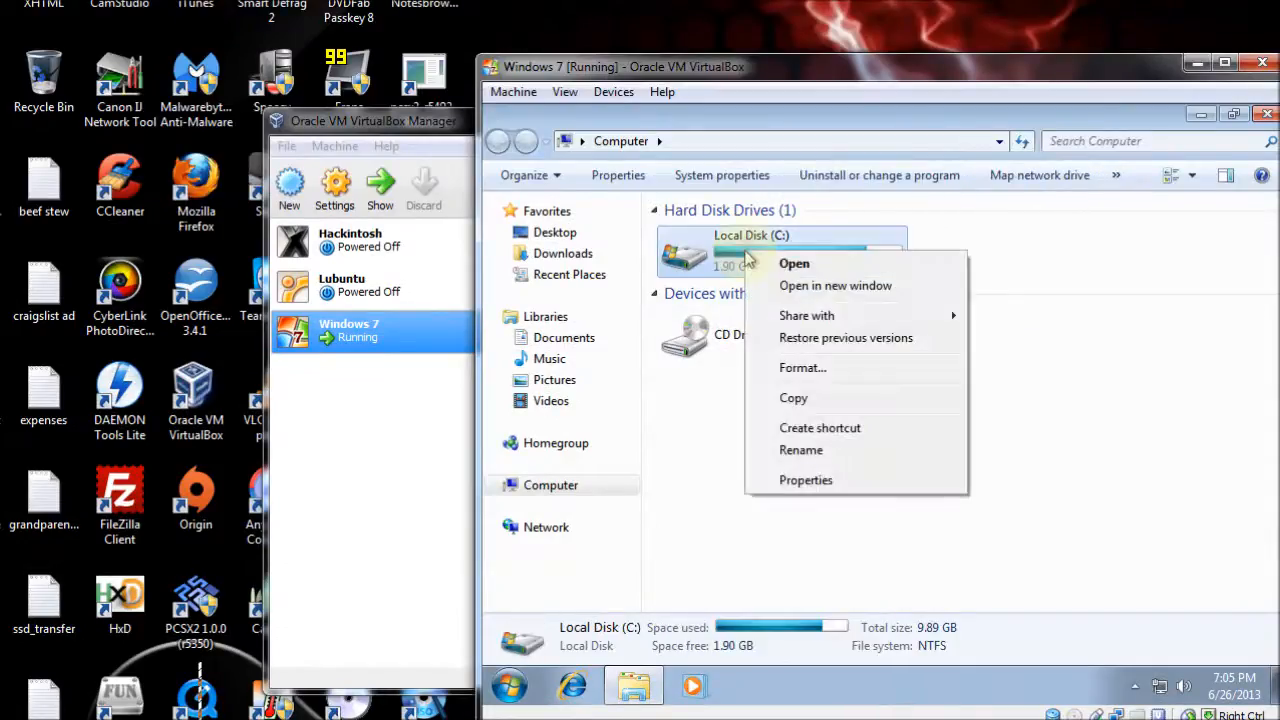
click(806, 481)
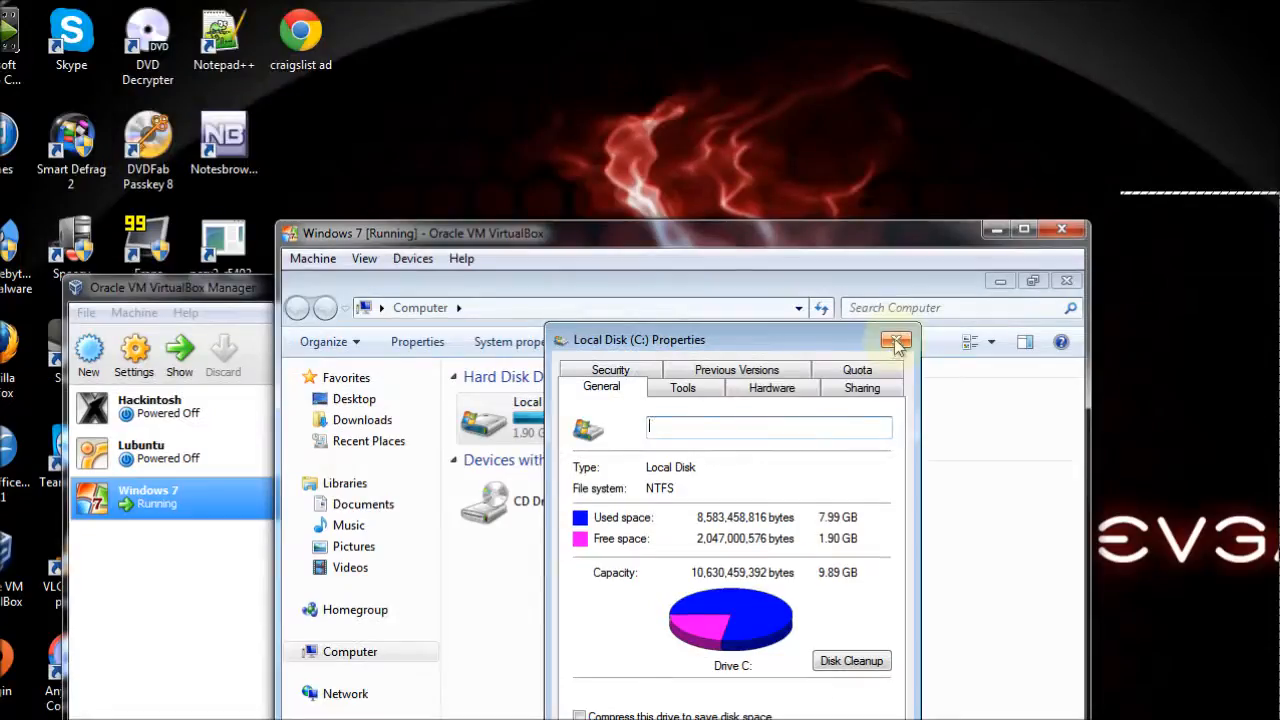
click(896, 173)
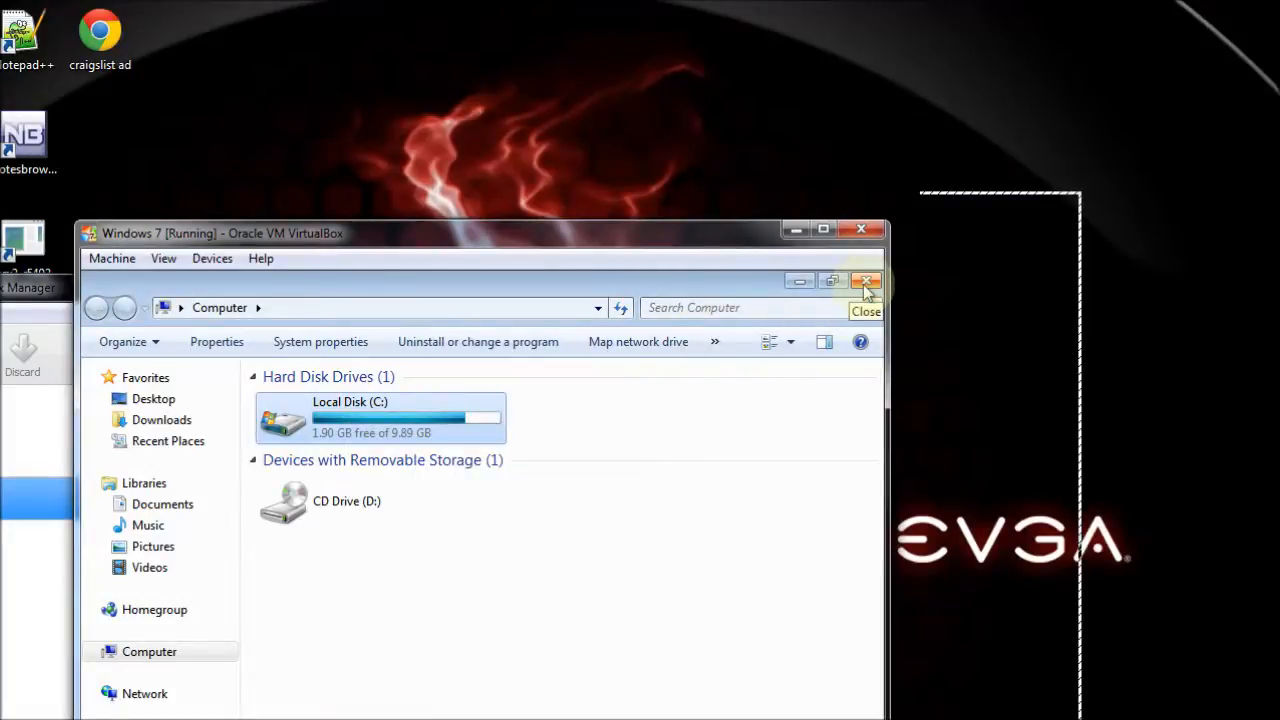
click(866, 283)
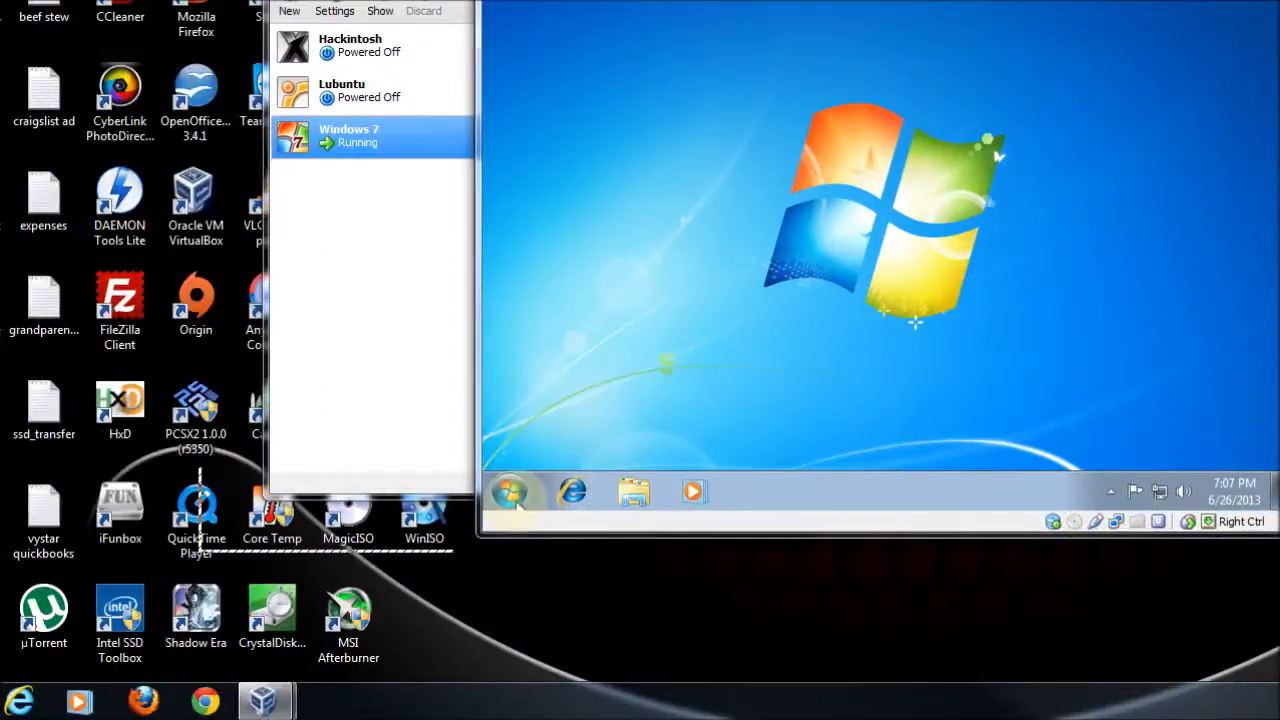
Shut down the Windows 7 guest and attach pmagic_2013_05_01.iso to its empty IDE CD/DVD drive
click(514, 499)
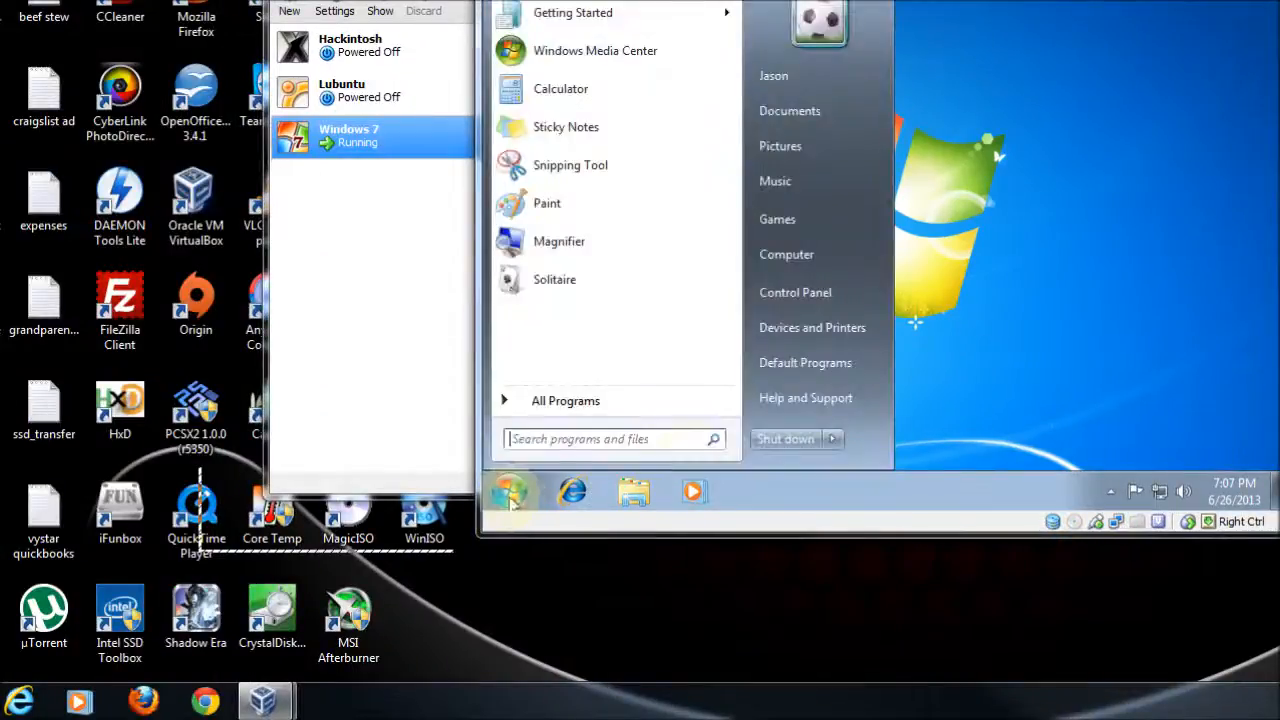
click(766, 445)
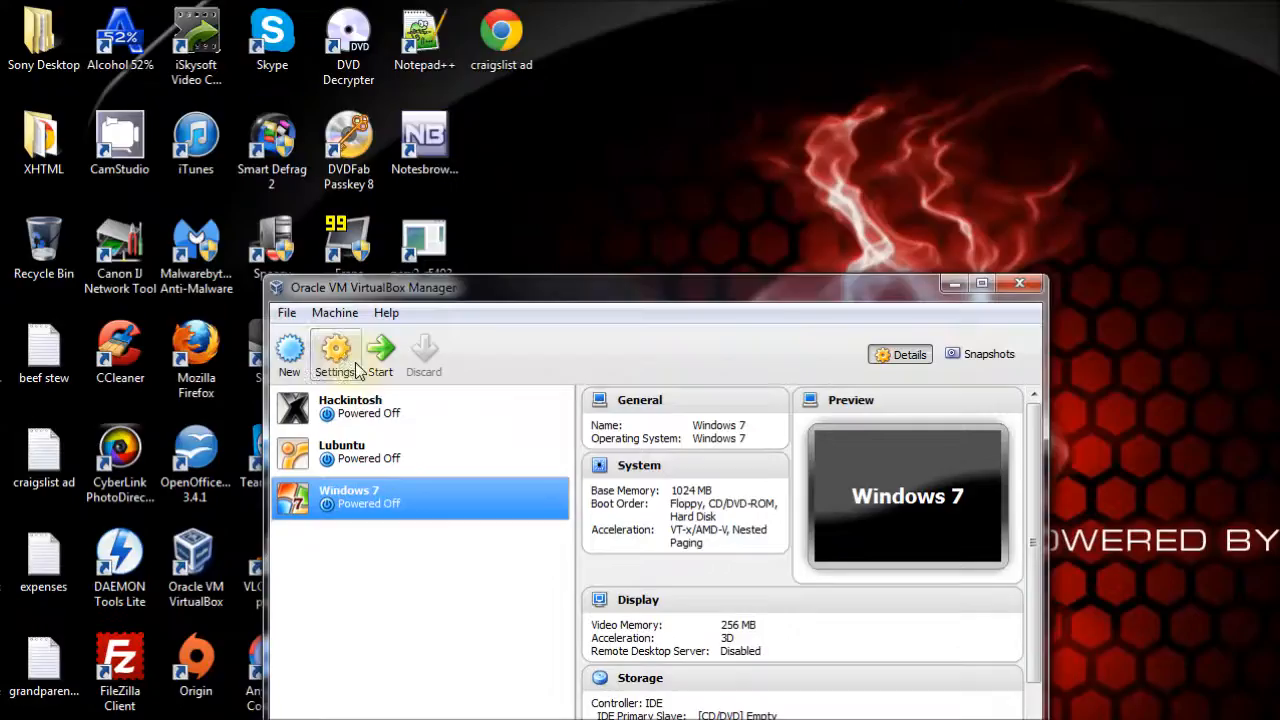
click(334, 10)
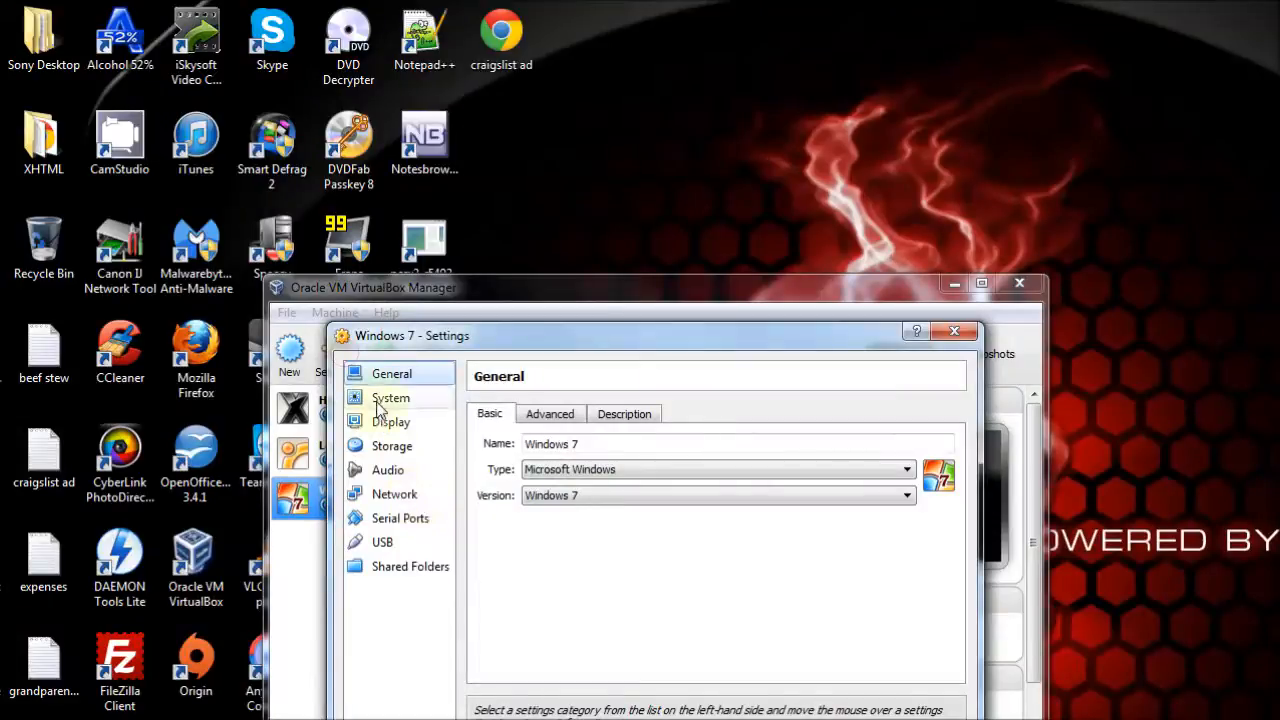
click(381, 443)
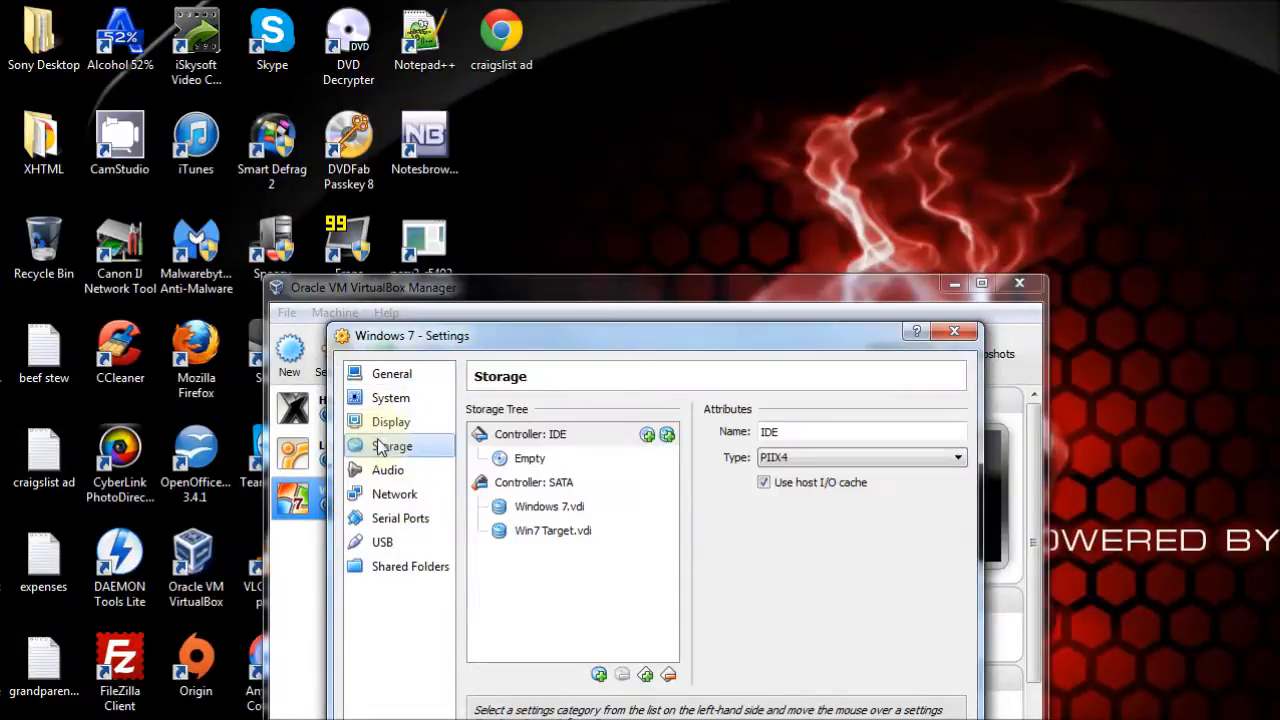
click(536, 466)
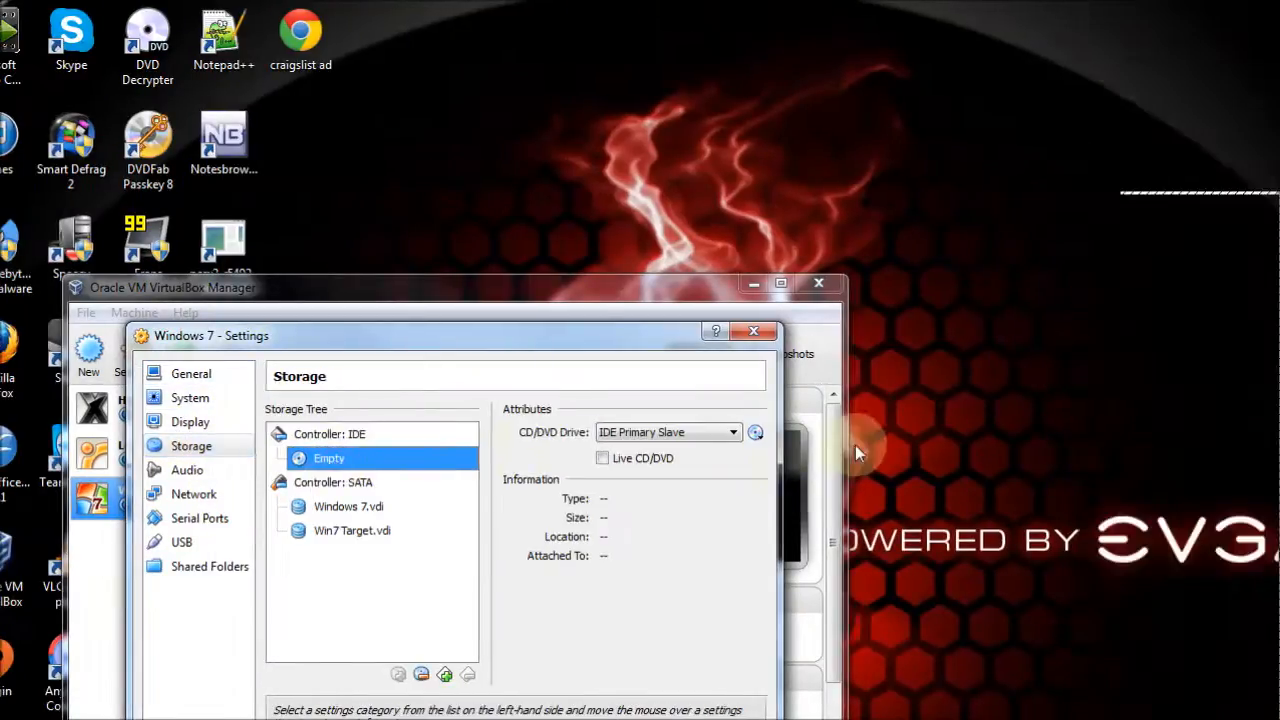
click(956, 432)
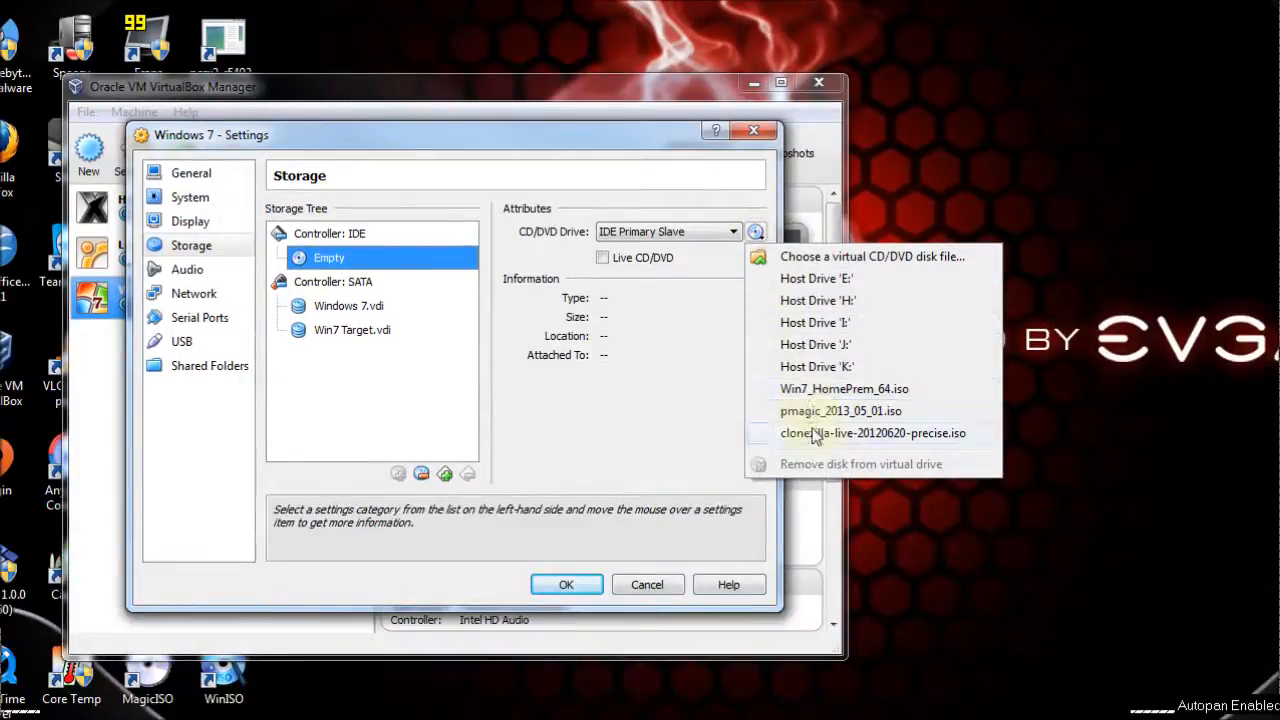
click(840, 611)
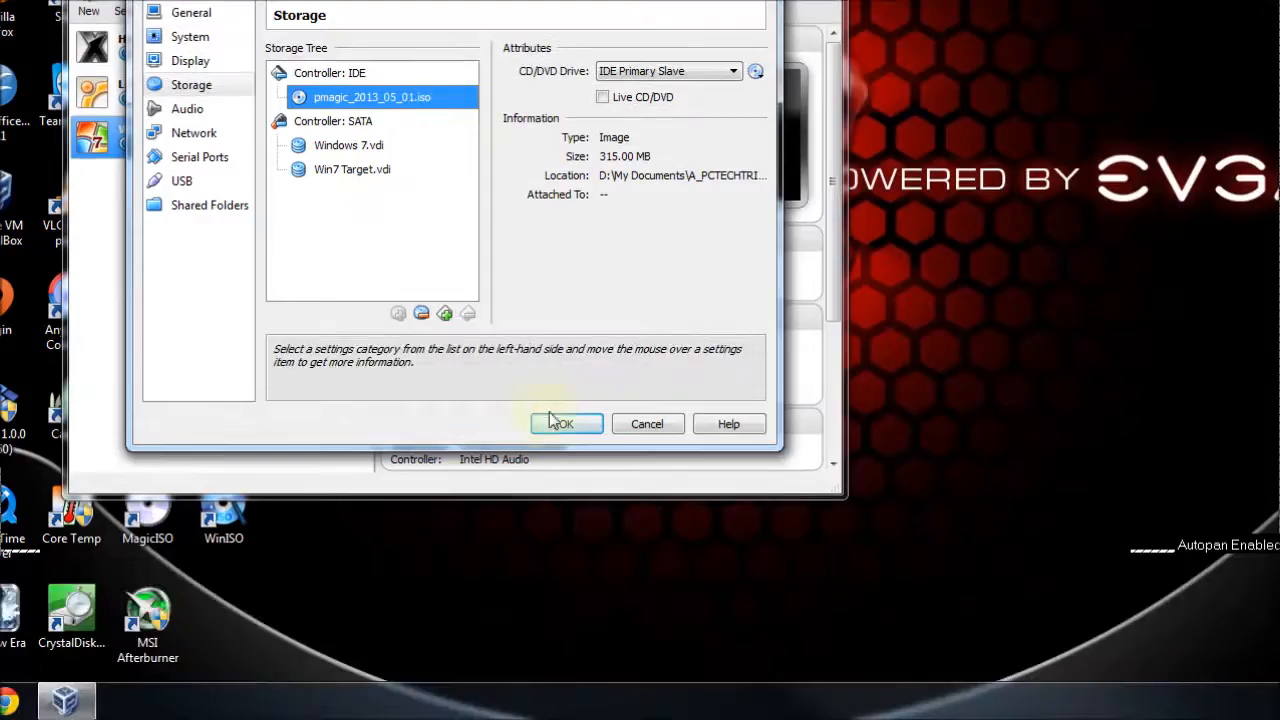
click(560, 582)
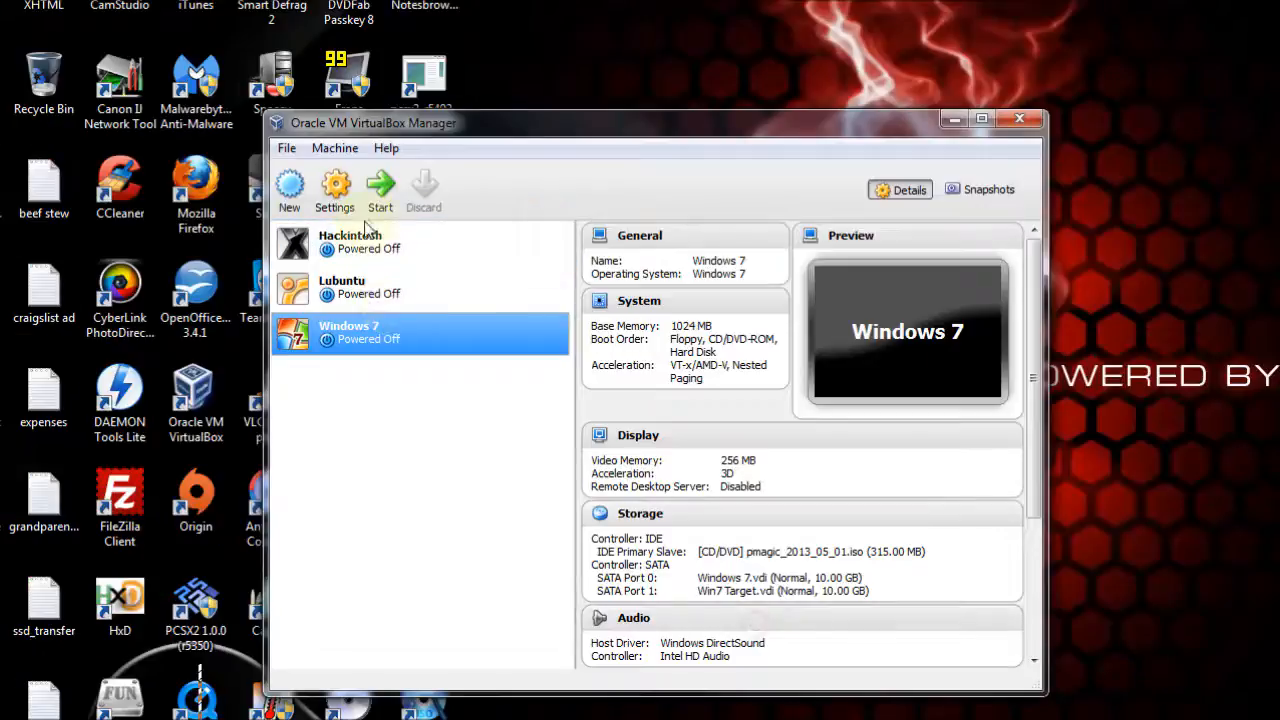
Boot the Windows 7 virtual machine into Parted Magic with the default boot option and launch Disk Cloning
click(380, 190)
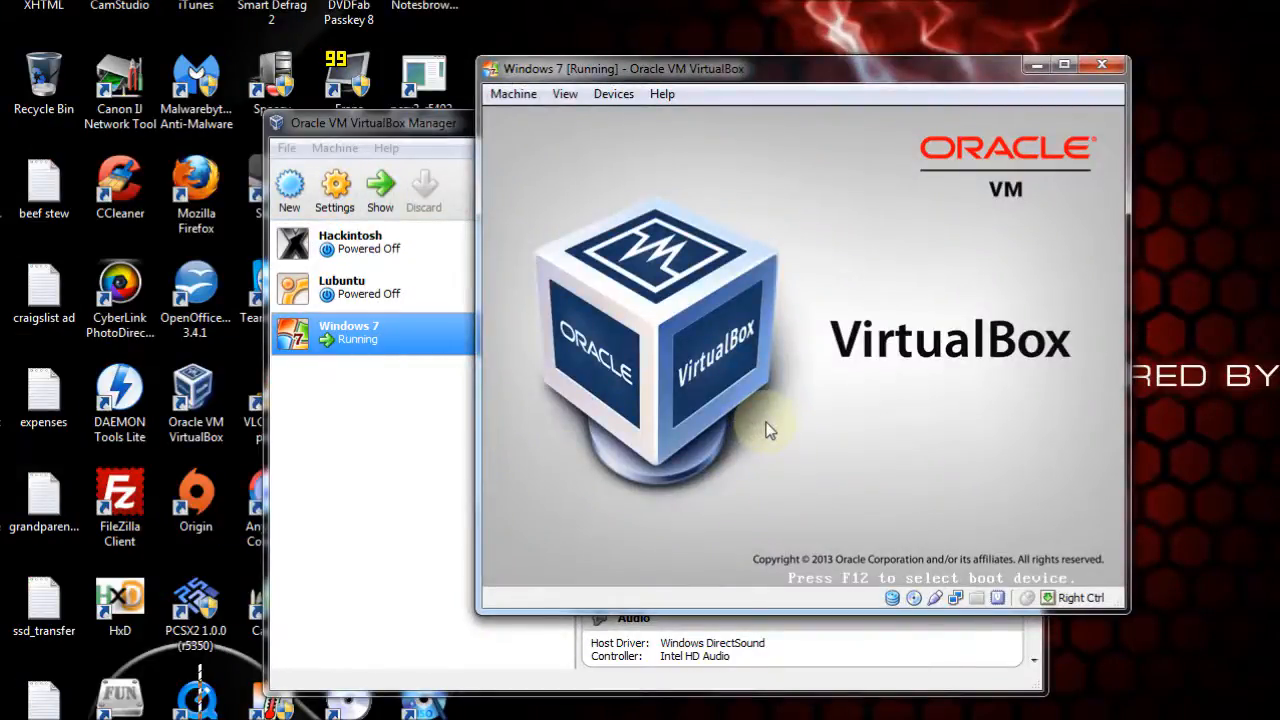
key(Return)
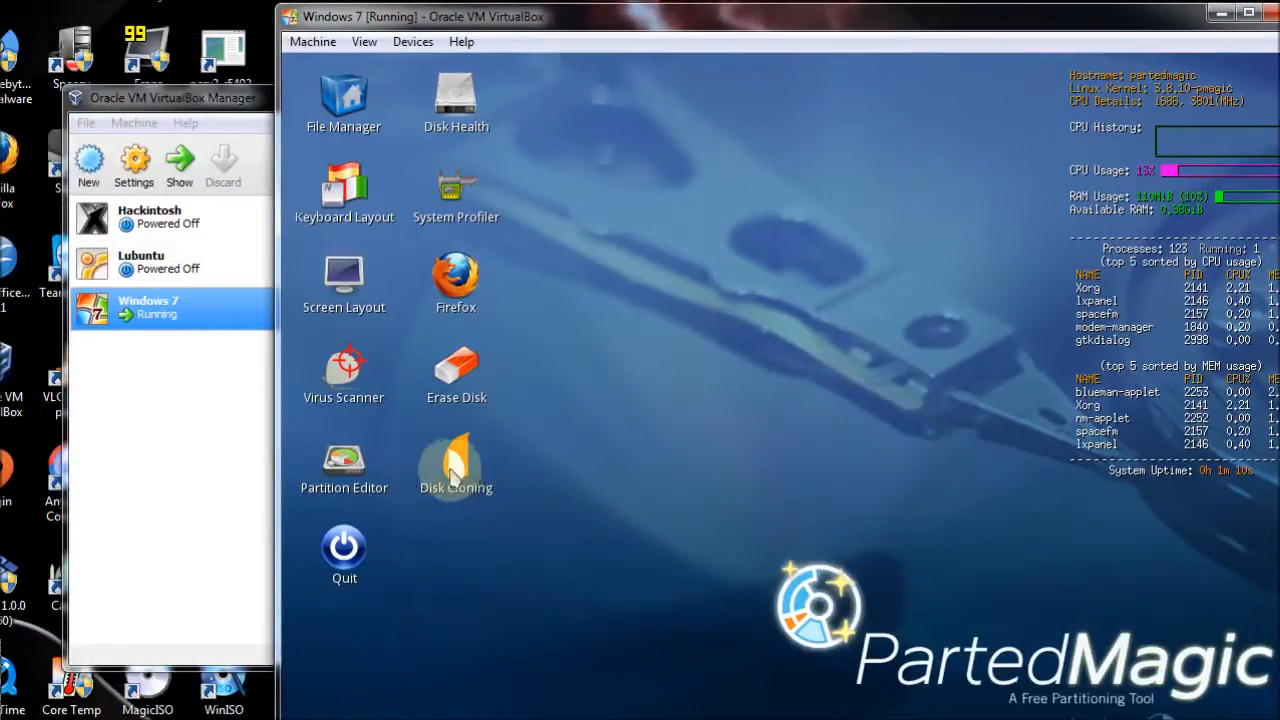
double_click(455, 470)
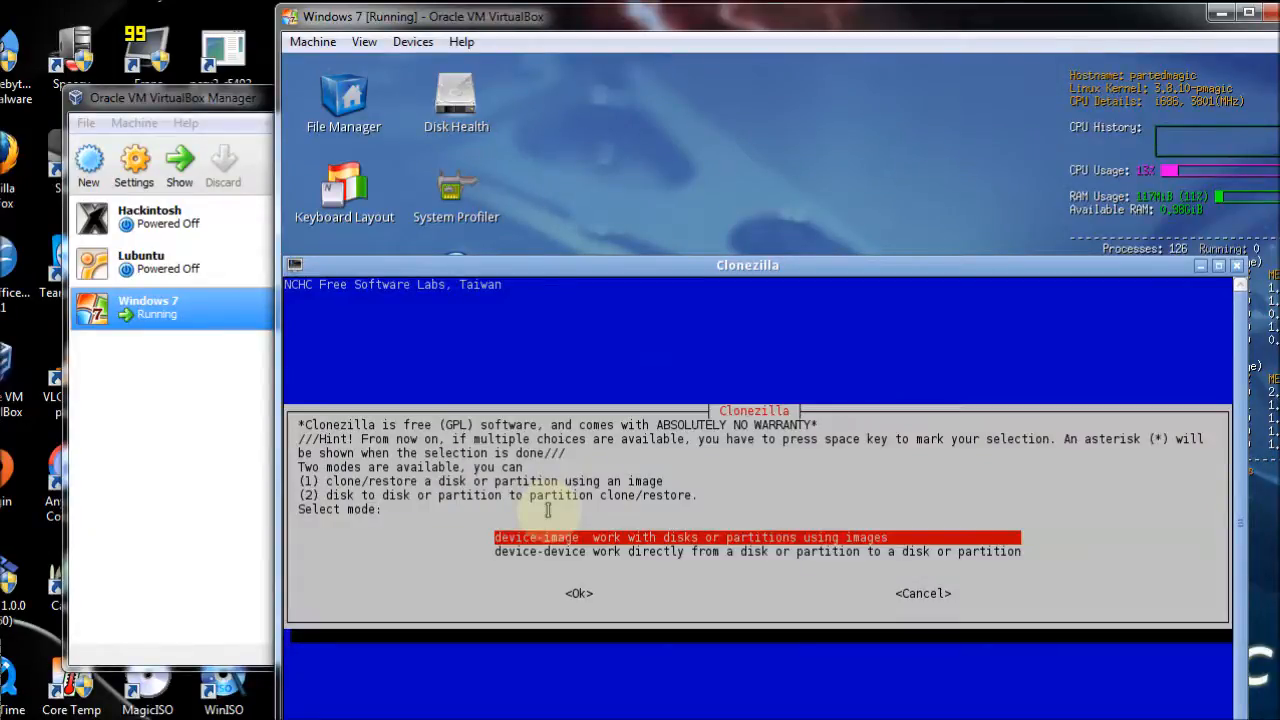
Choose device-image mode with local_dev as the image location, continuing past the USB device prompt
key(Return)
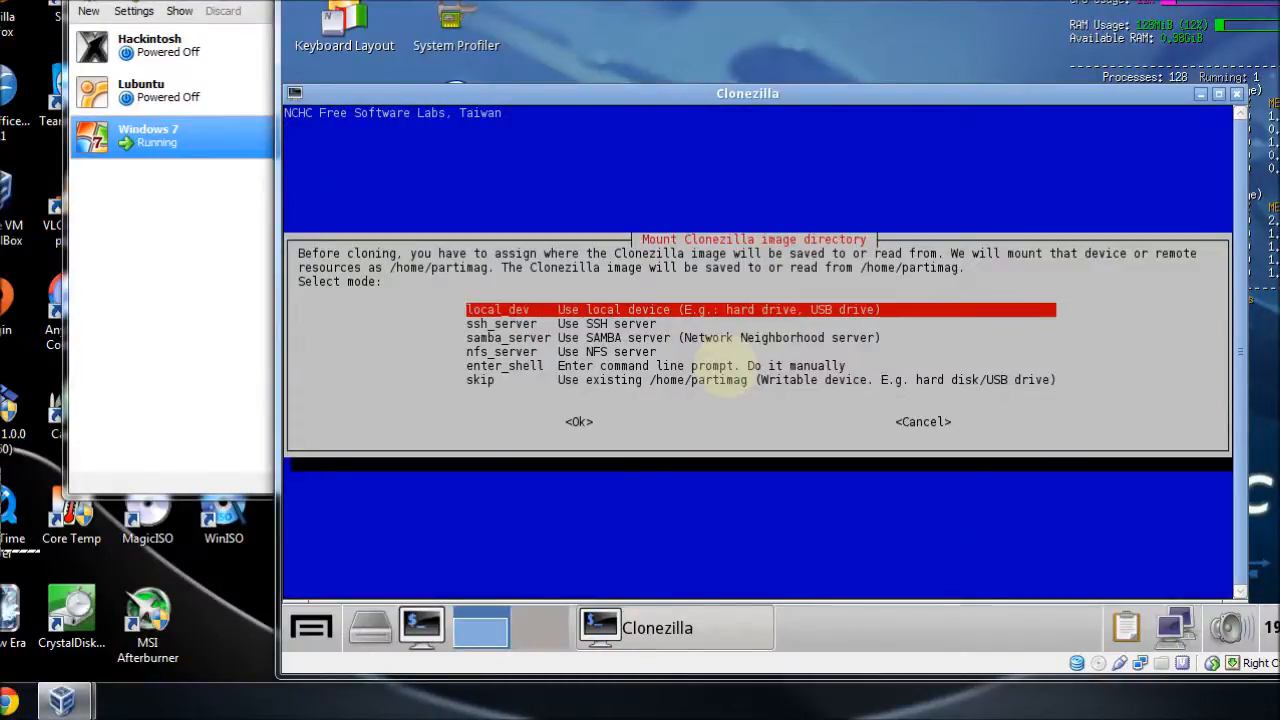
key(Return)
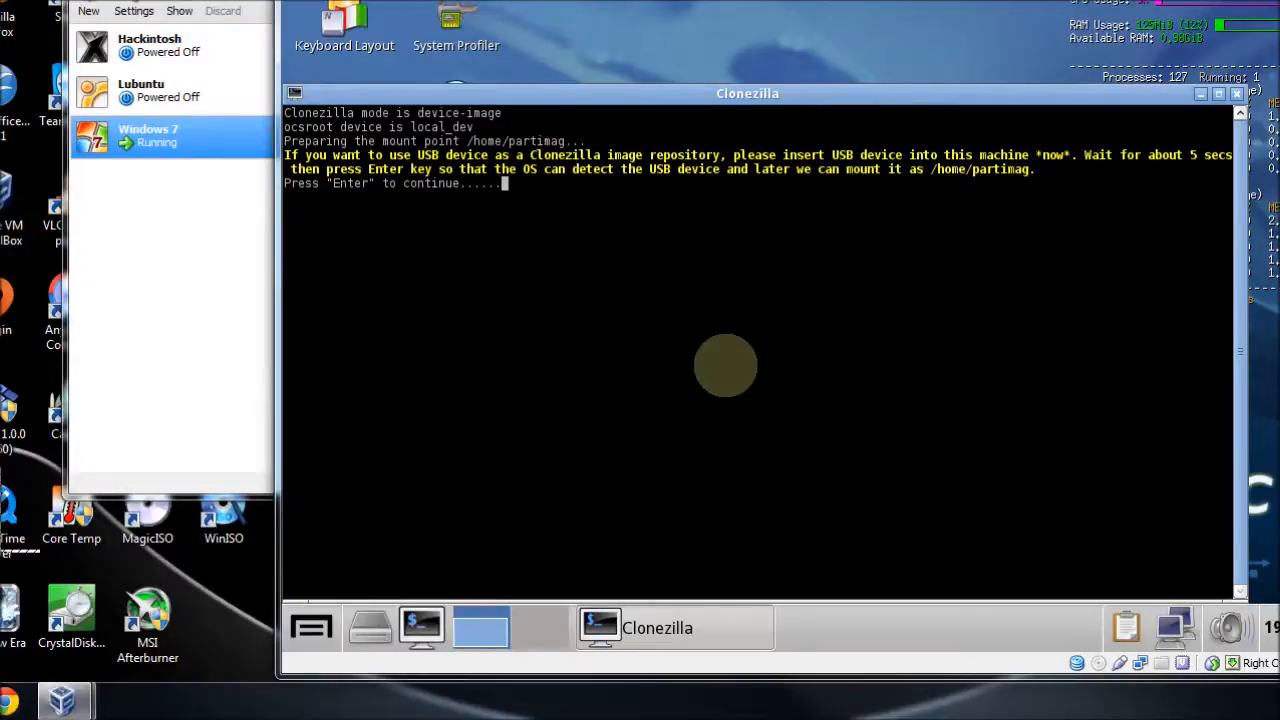
key(Return)
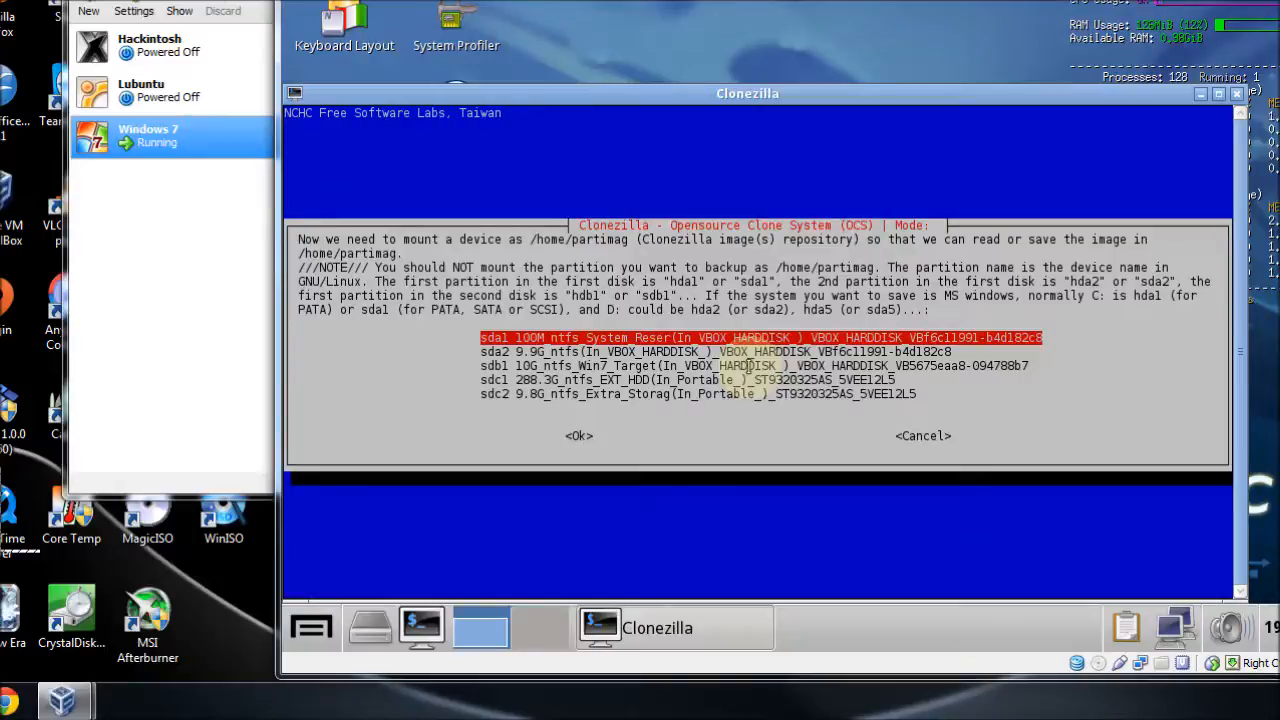
Mount the 9.8G Extra_Storag partition sdc2 as the Clonezilla image repository, using its top directory
key(Down)
key(Down)
key(Down)
key(Down)
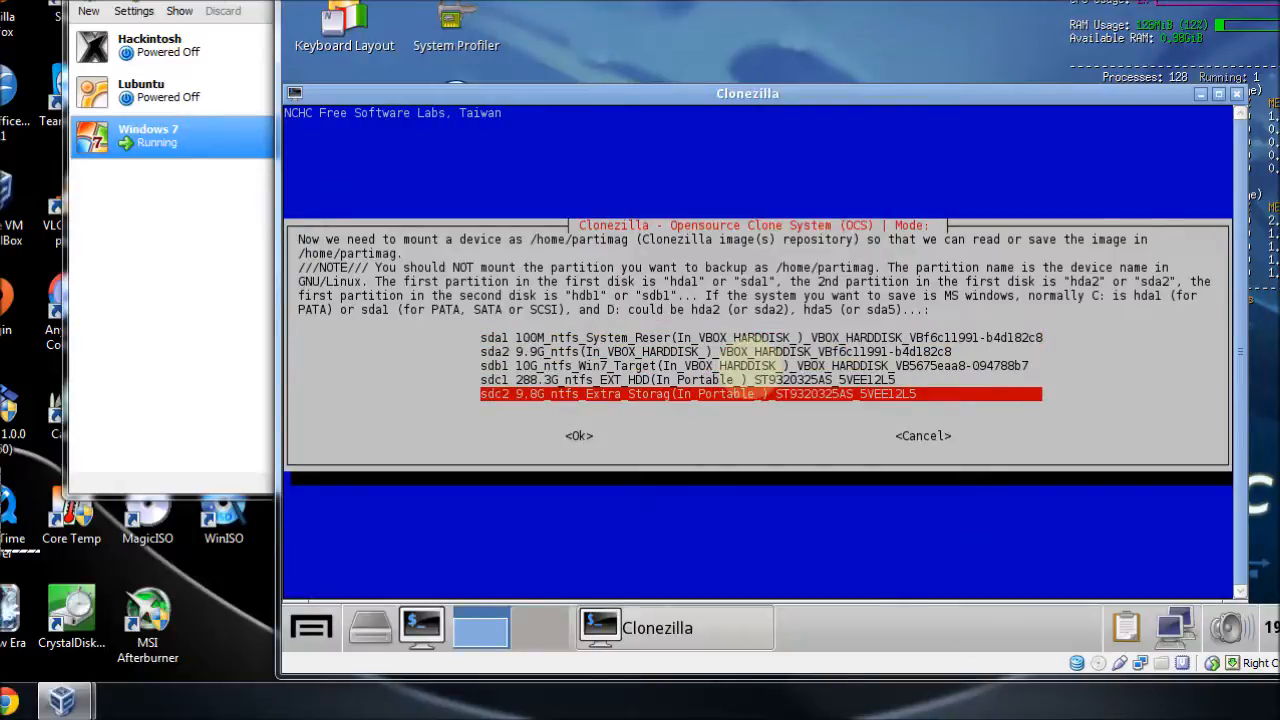
key(Return)
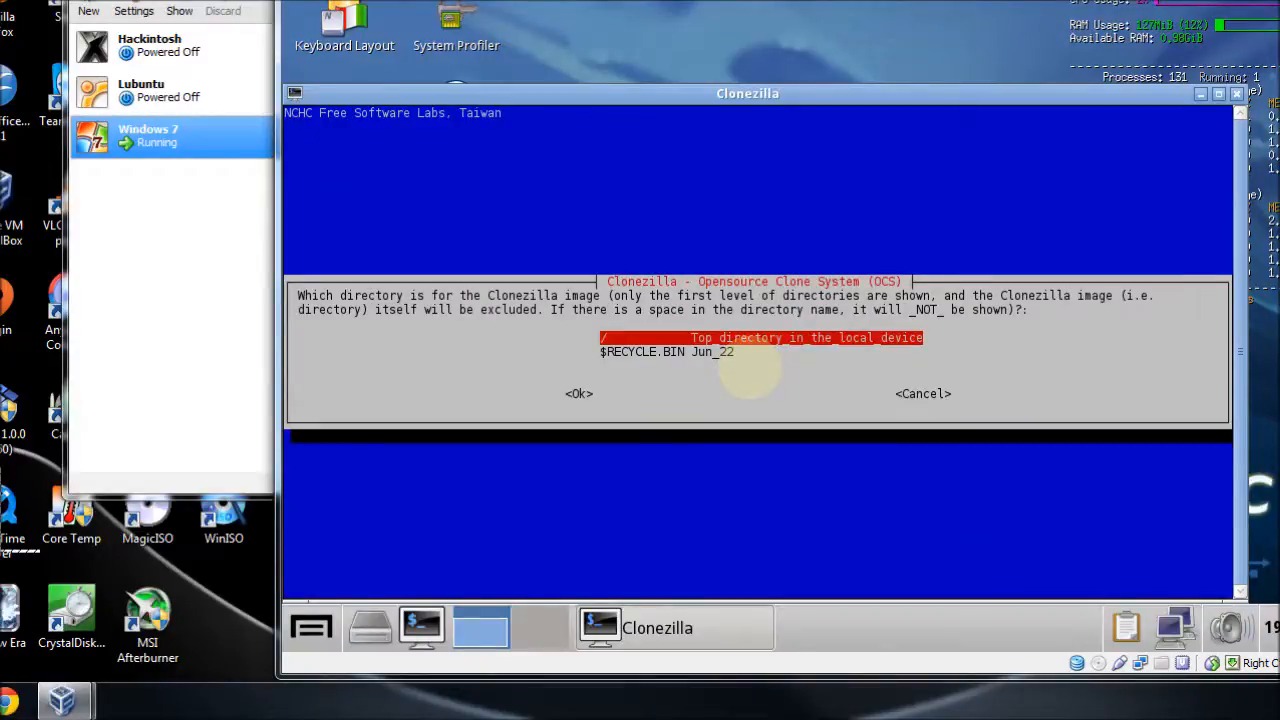
key(Return)
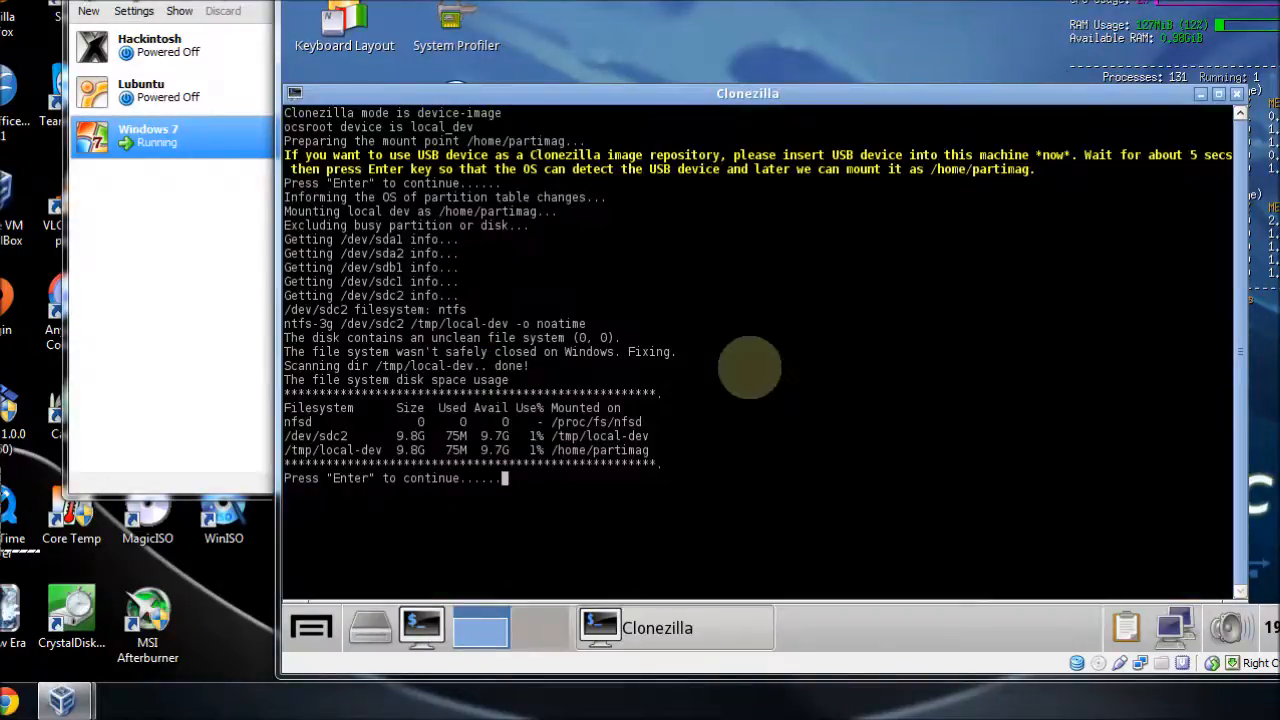
key(Return)
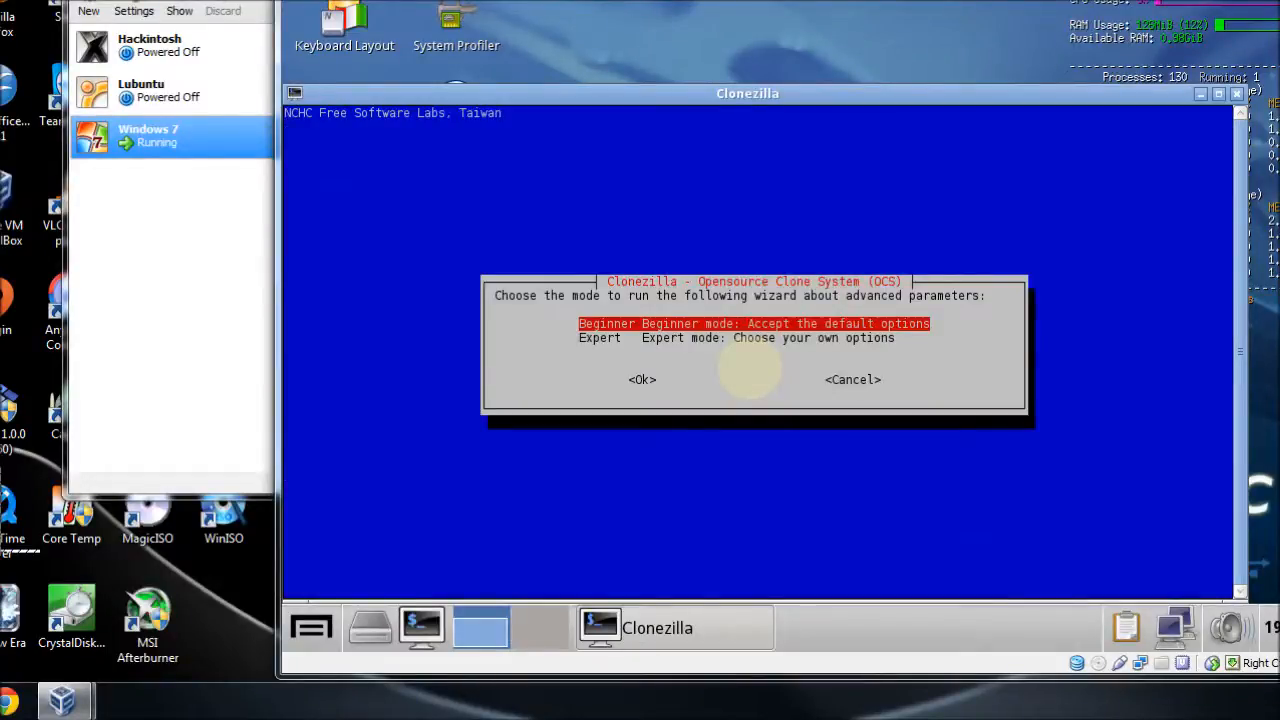
Choose Beginner mode and the savedisk option to save a local disk as an image
key(Return)
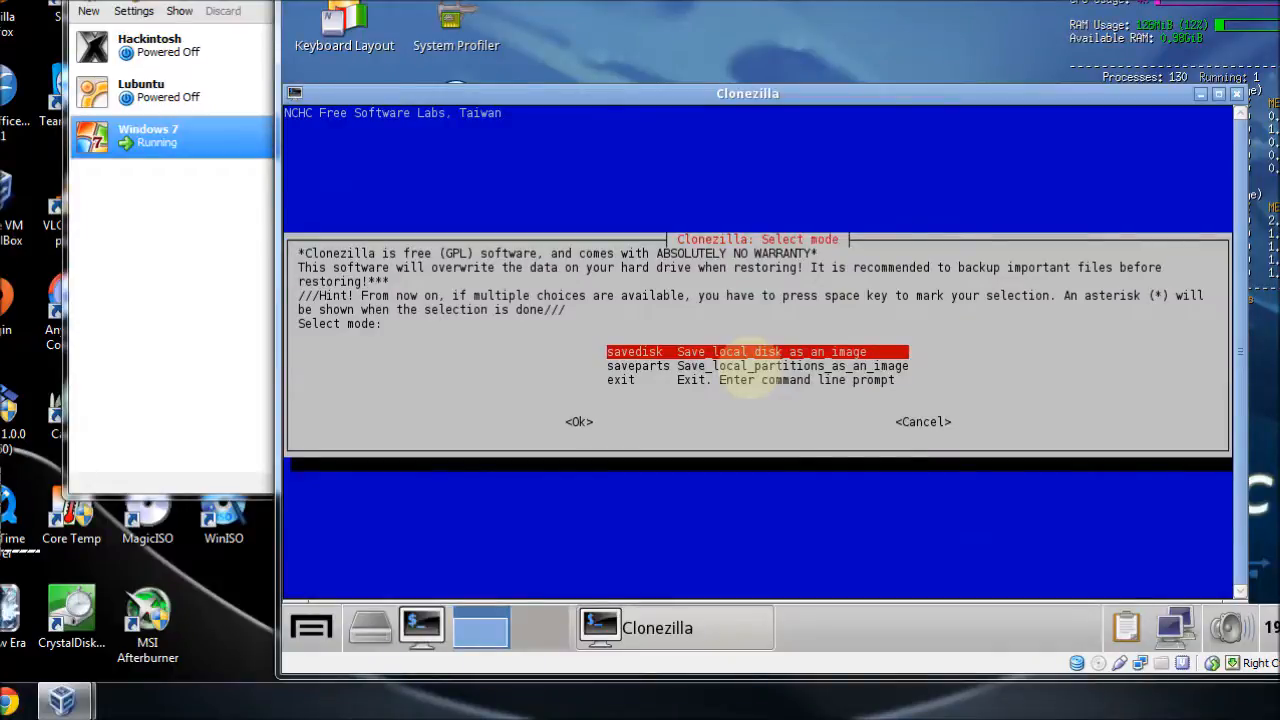
key(Return)
key(Left)
key(Left)
key(Left)
key(Left)
key(Left)
key(Left)
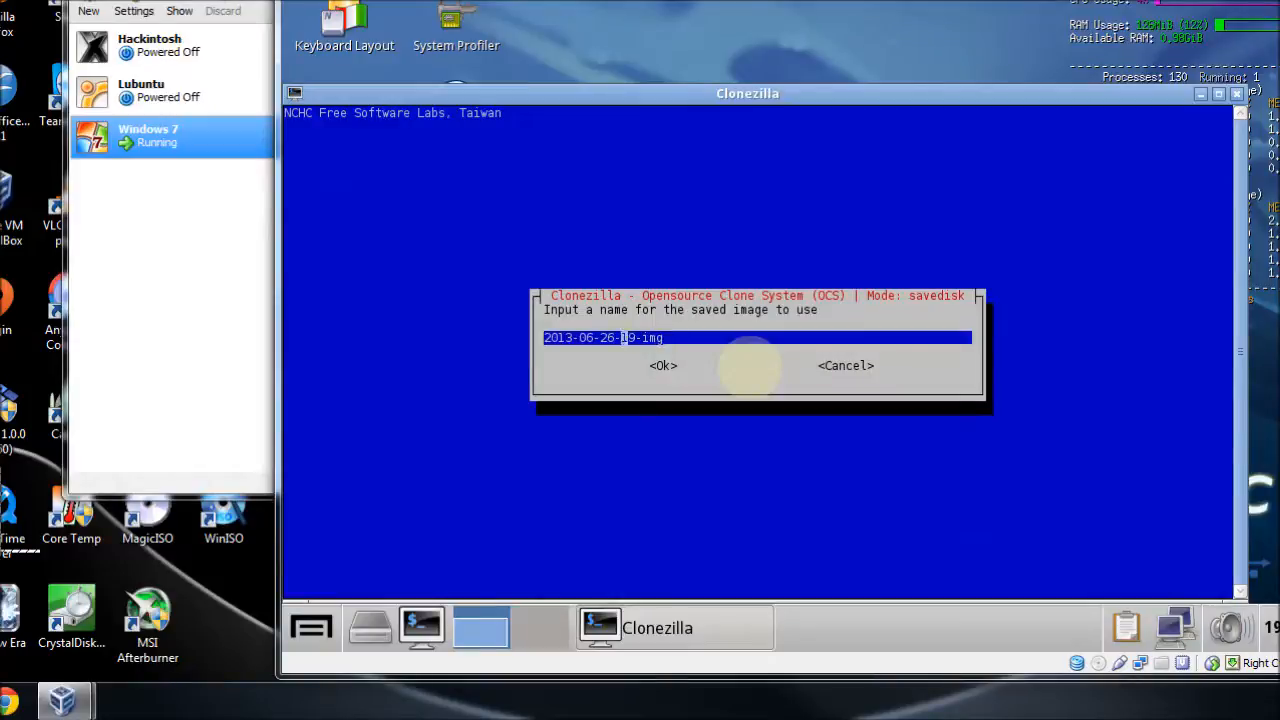
key(Left)
key(Left)
key(Left)
key(Left)
key(Left)
key(Left)
key(Left)
key(Left)
key(Left)
key(Left)
key(Left)
text(Win7)
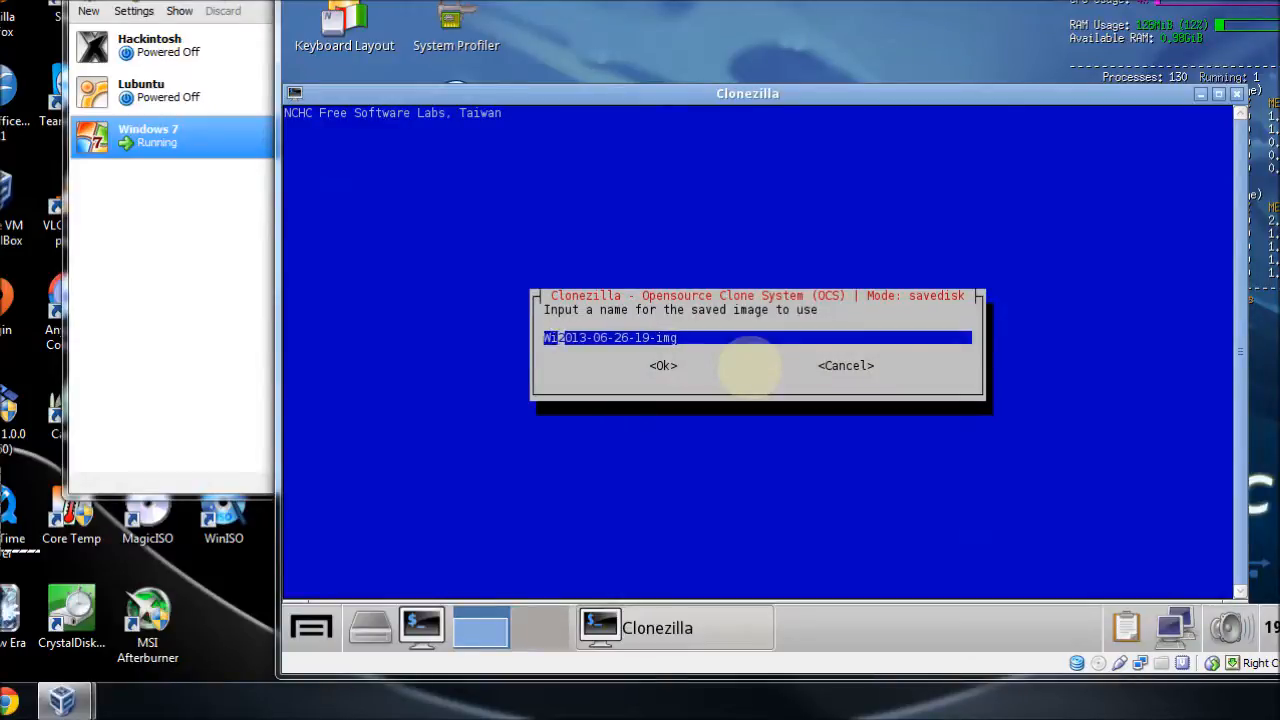
key(Return)
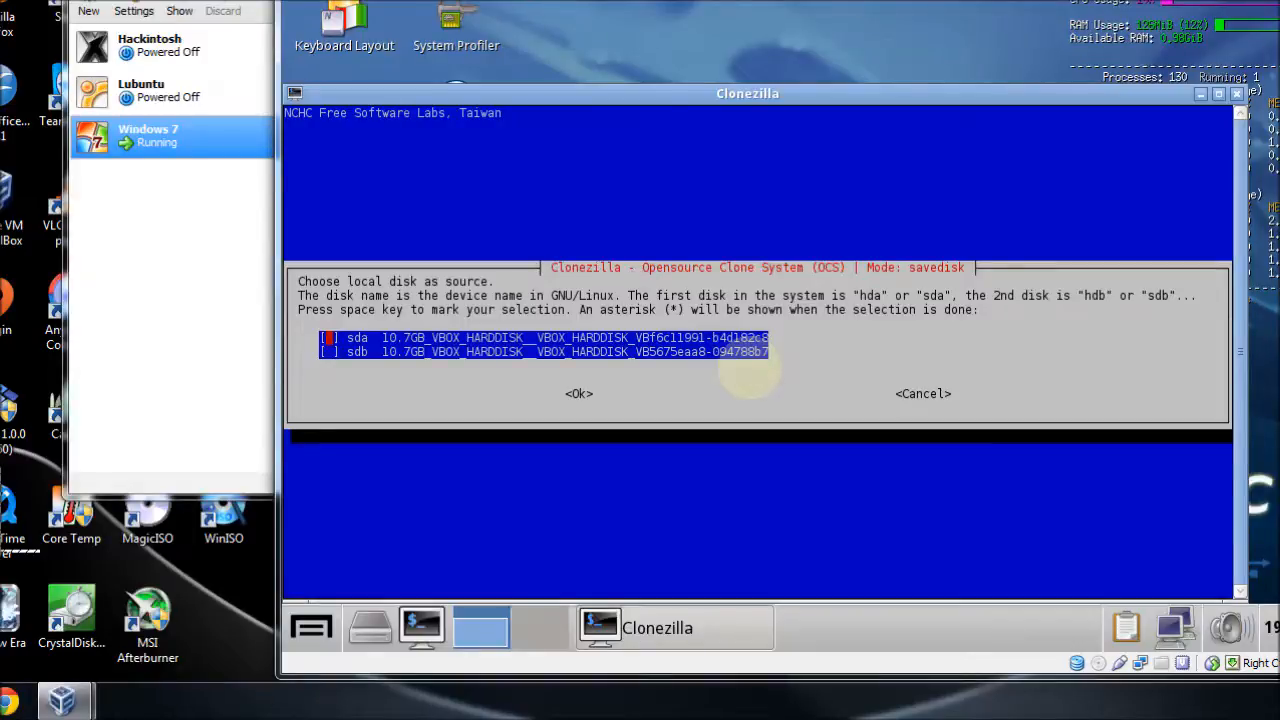
Start saving source disk sda as the image, skipping the source file system check and enabling the check of the saved image
key(space)
key(Return)
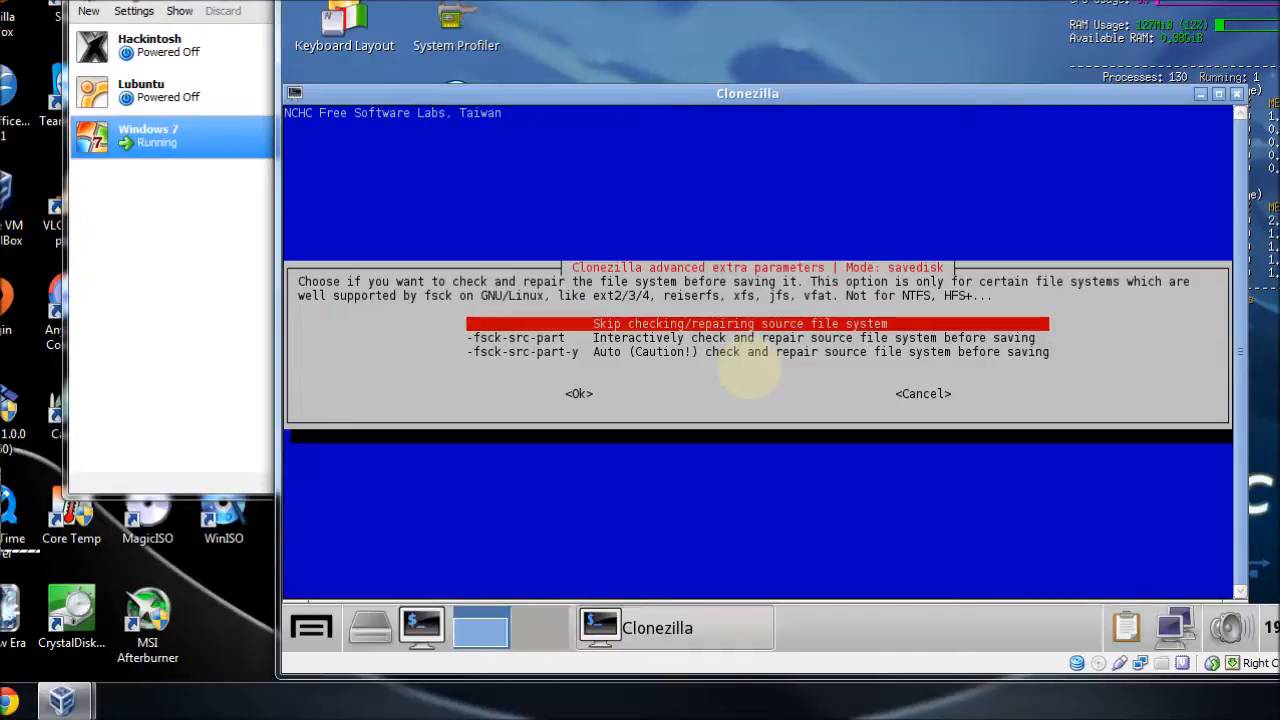
key(Return)
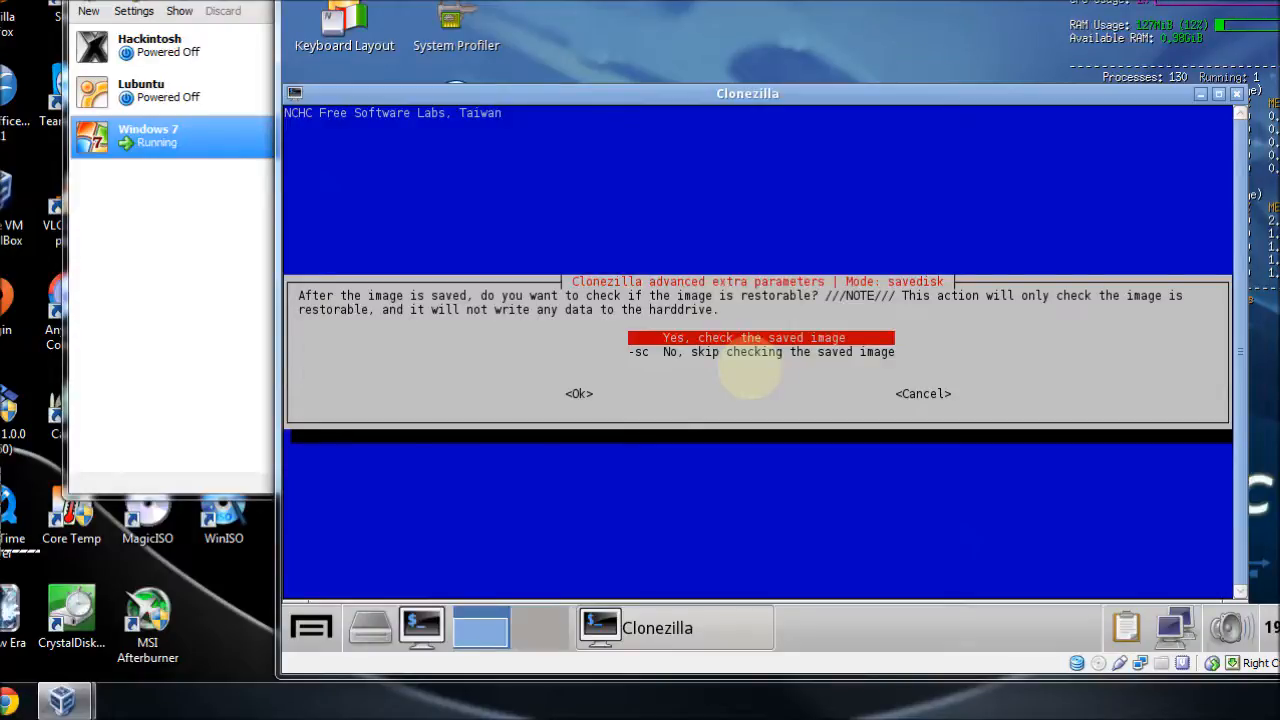
key(Return)
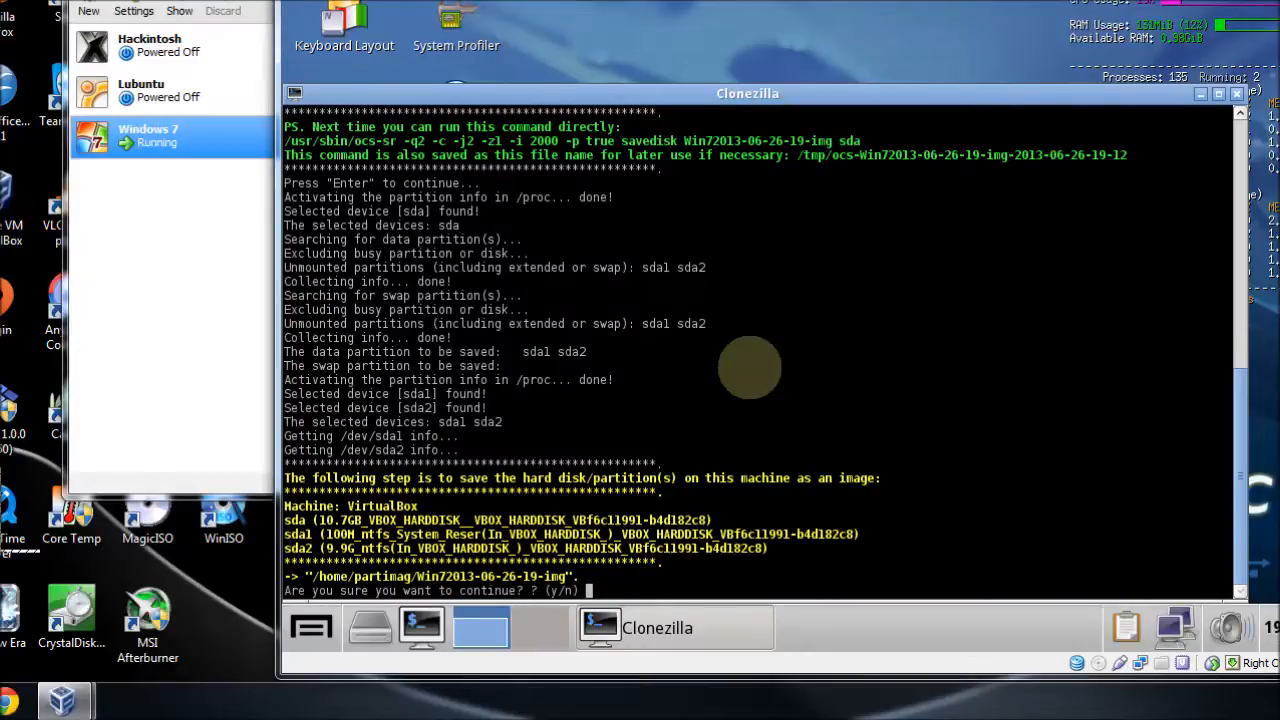
key(Return)
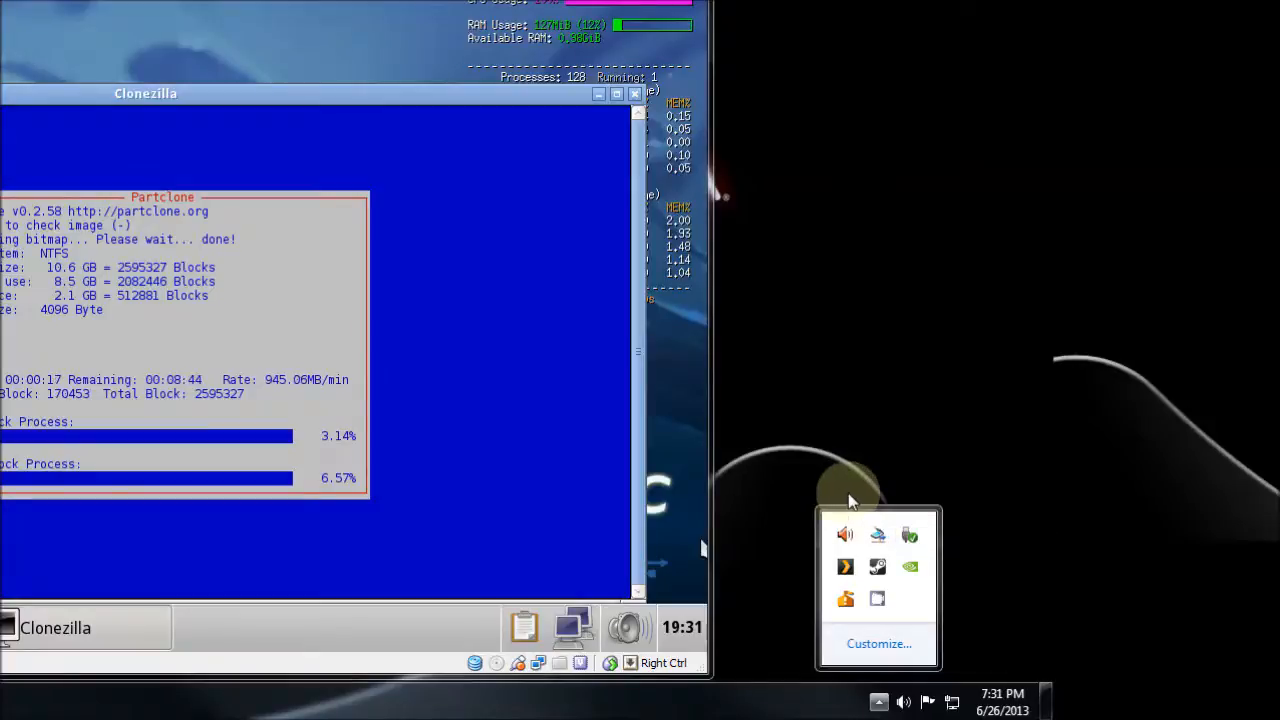
right_click(878, 599)
click(930, 530)
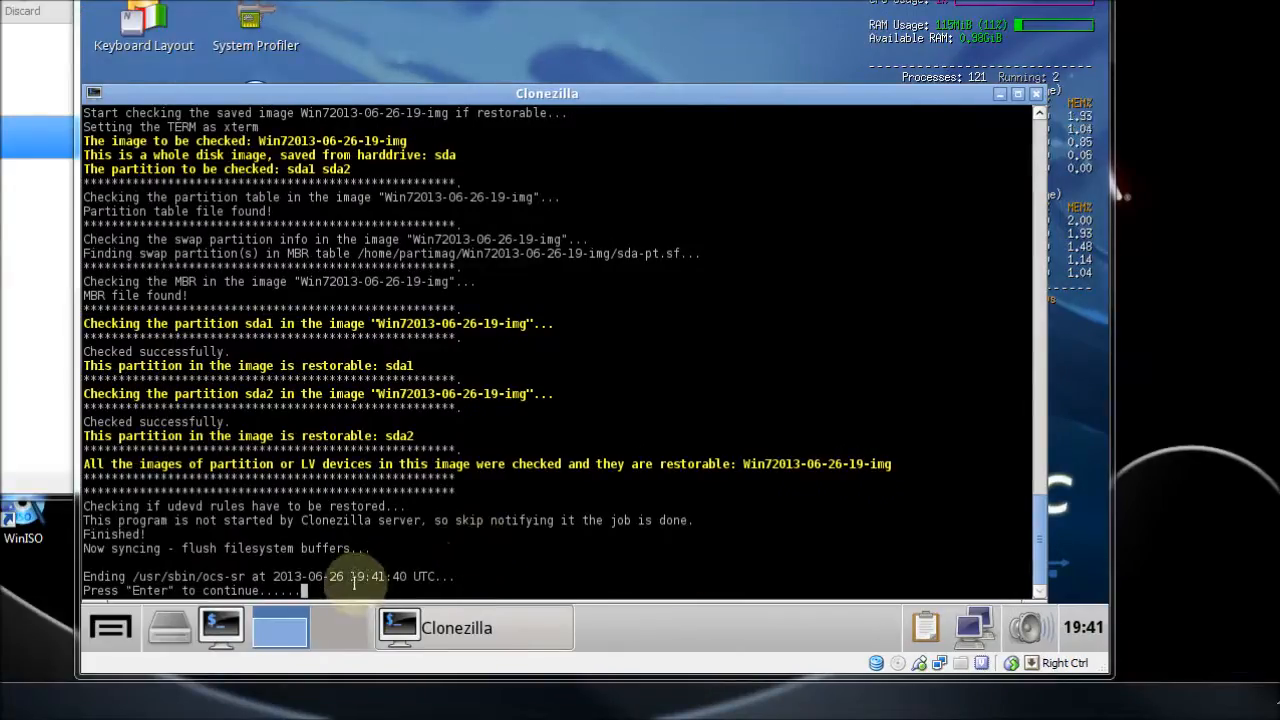
Close the finished Clonezilla session and turn off the computer from the Parted Magic desktop
key(Return)
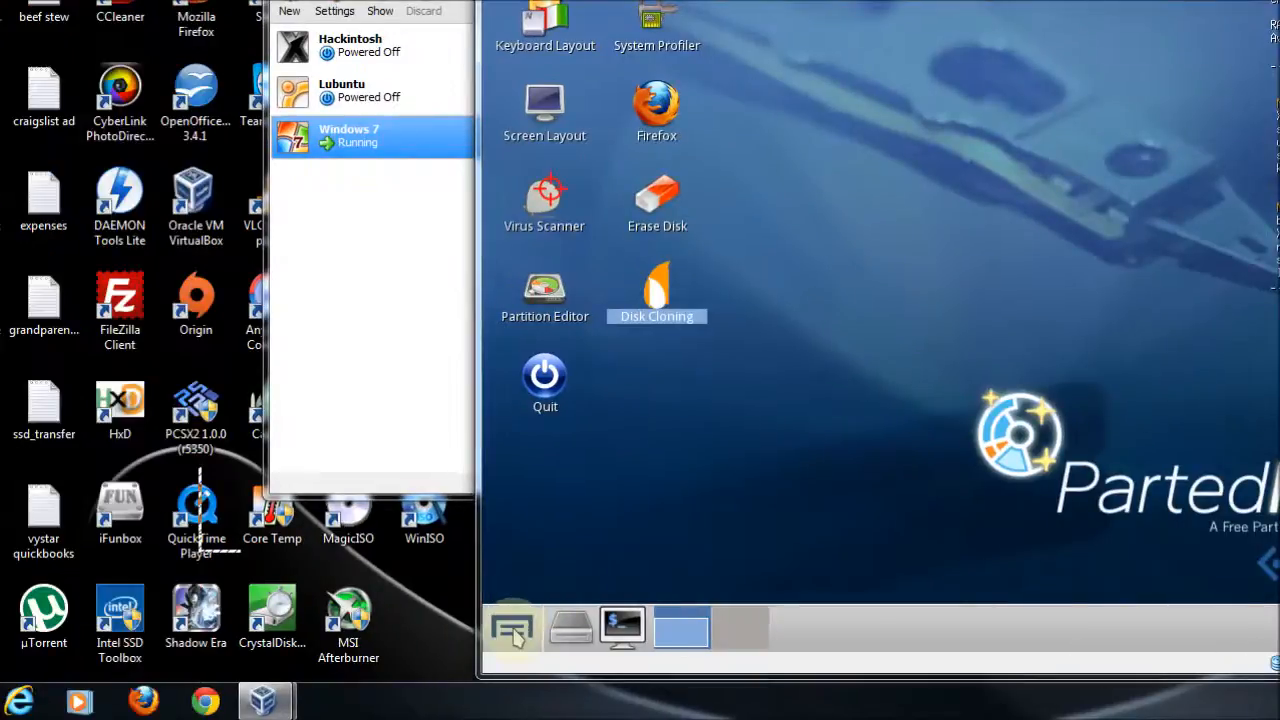
click(512, 630)
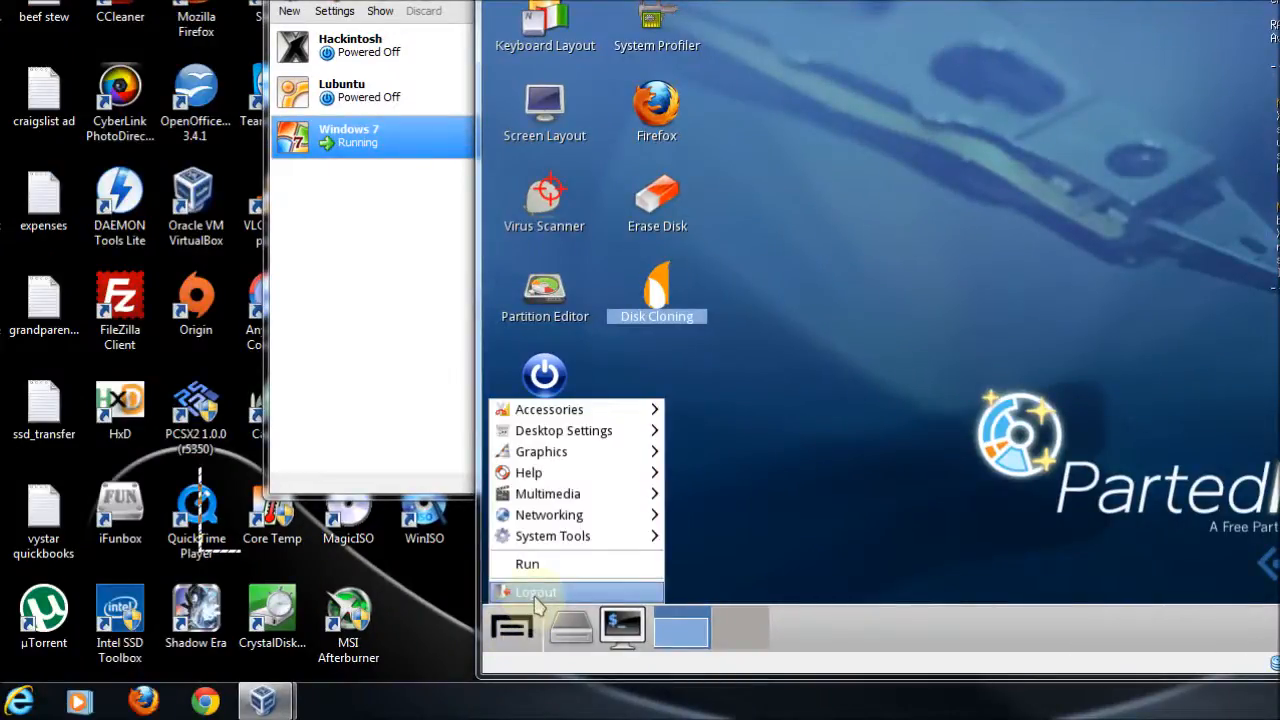
click(535, 596)
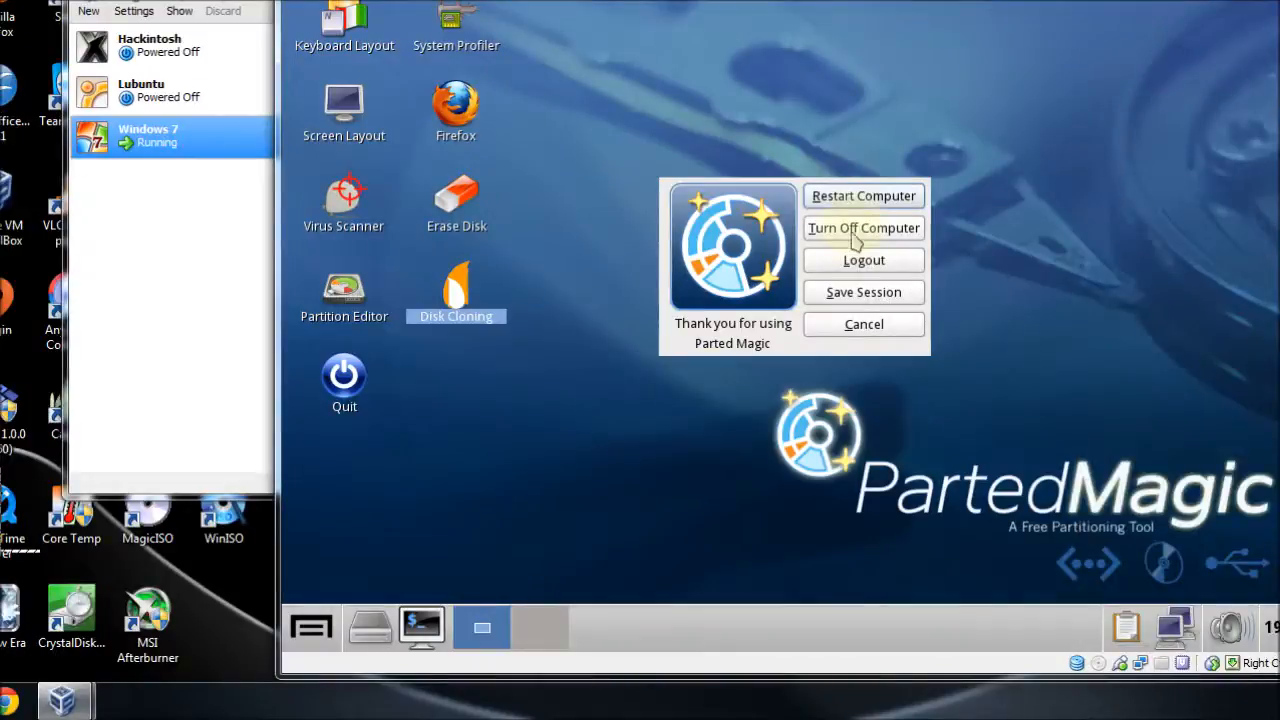
click(945, 243)
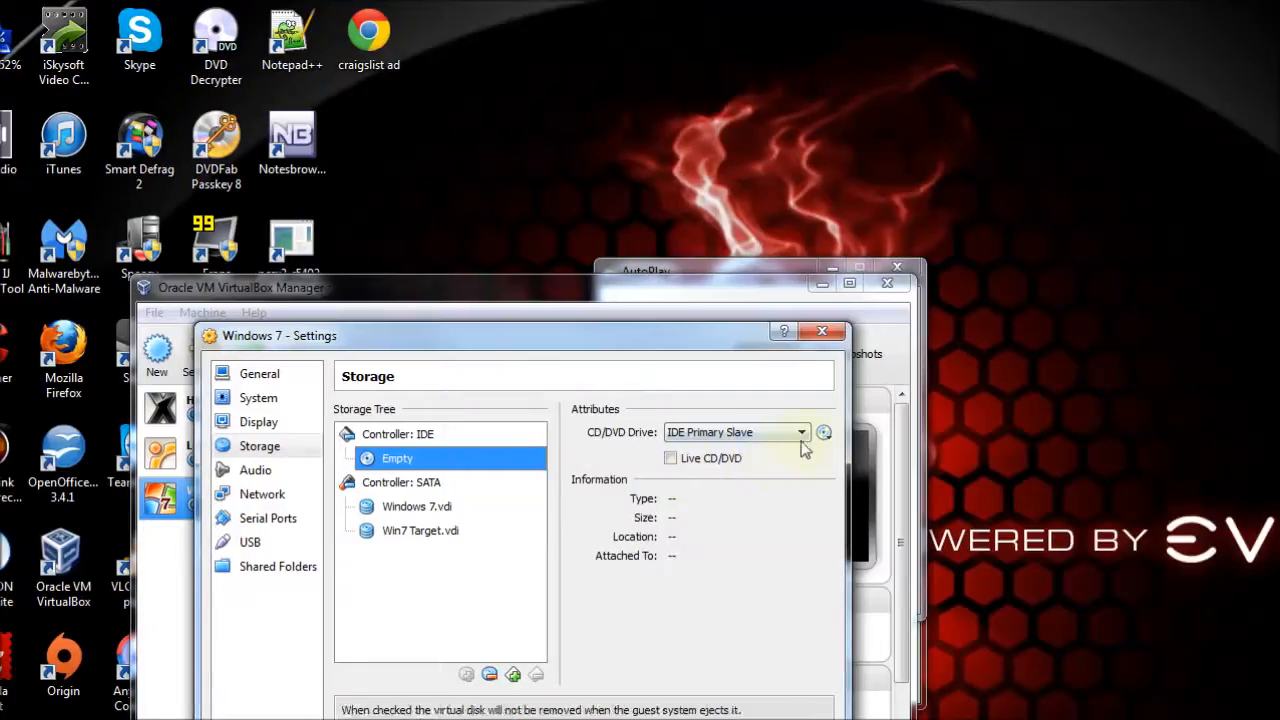
In the Windows 7 machine's storage settings, load clonezilla-live-20120620-precise.iso into the CD/DVD drive and remove the Windows 7.vdi disk
click(1024, 432)
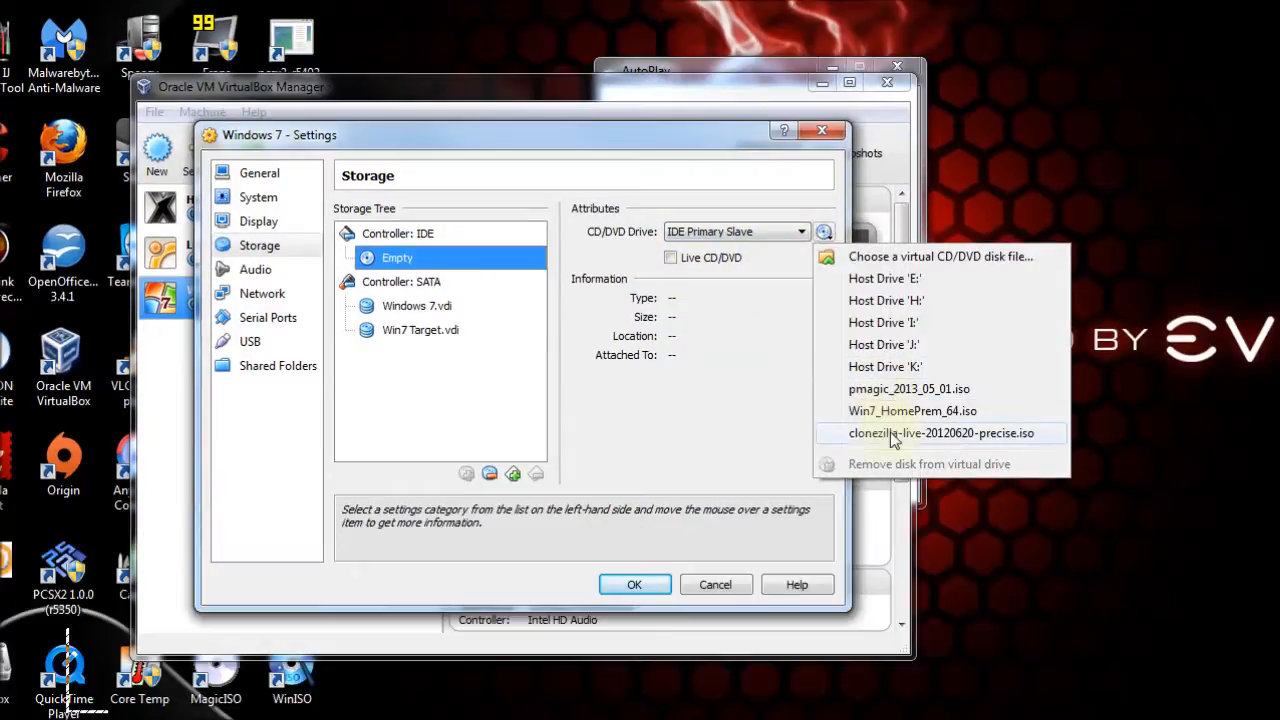
click(905, 434)
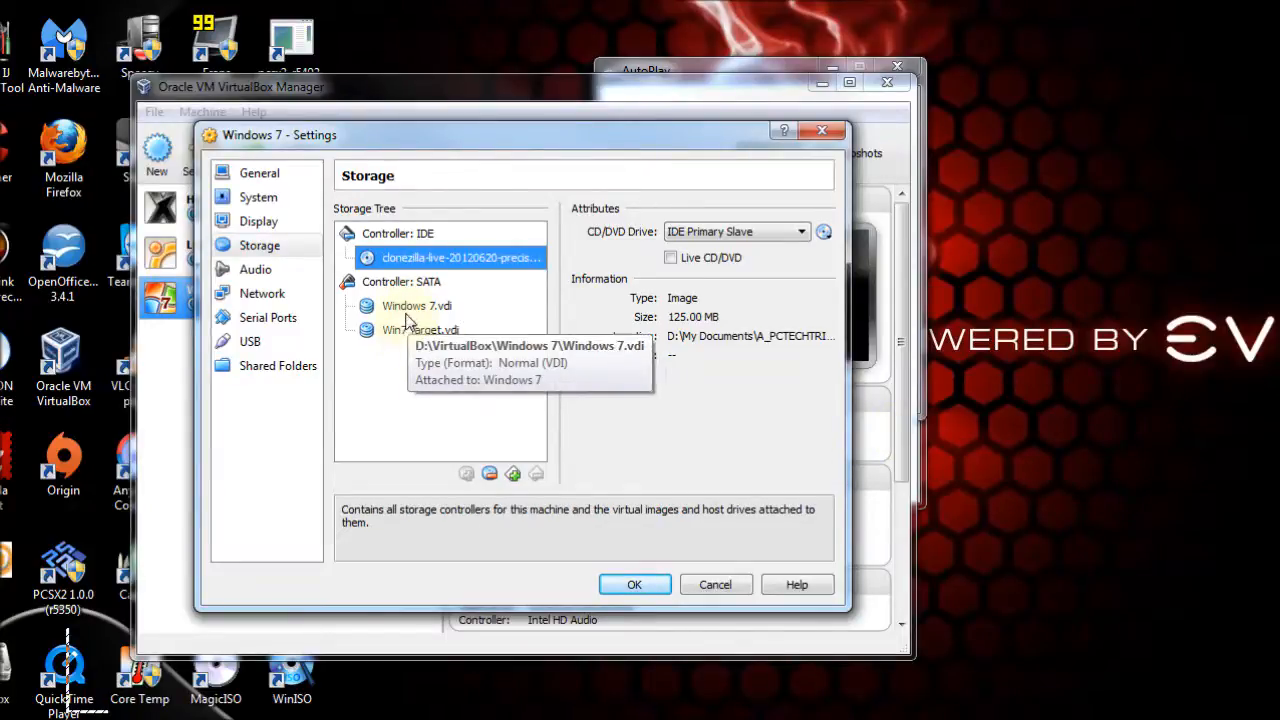
click(408, 312)
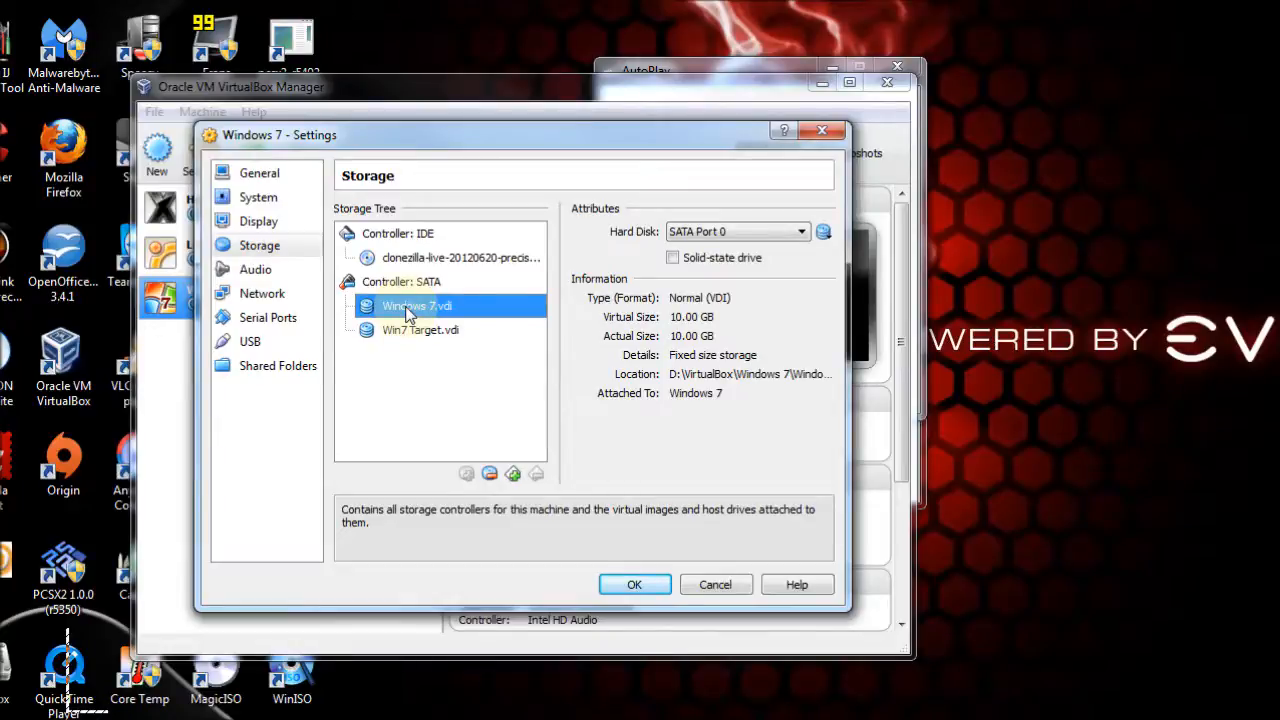
right_click(408, 312)
click(432, 320)
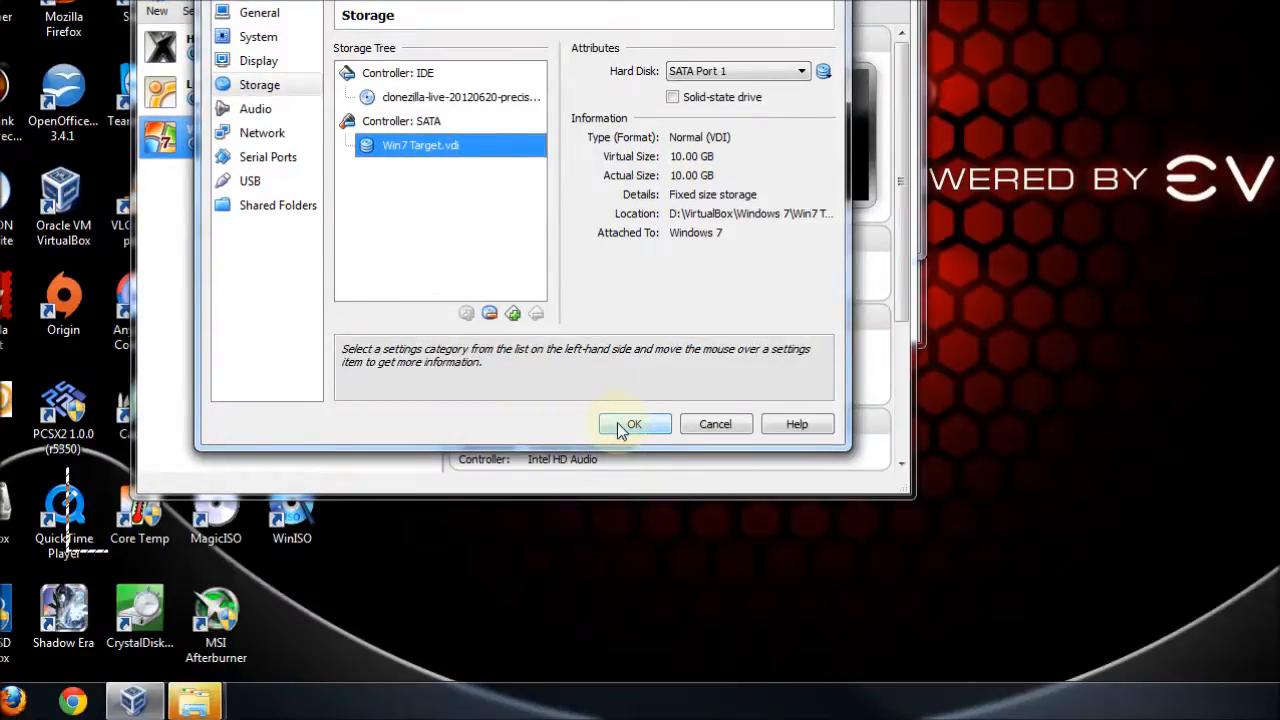
click(619, 424)
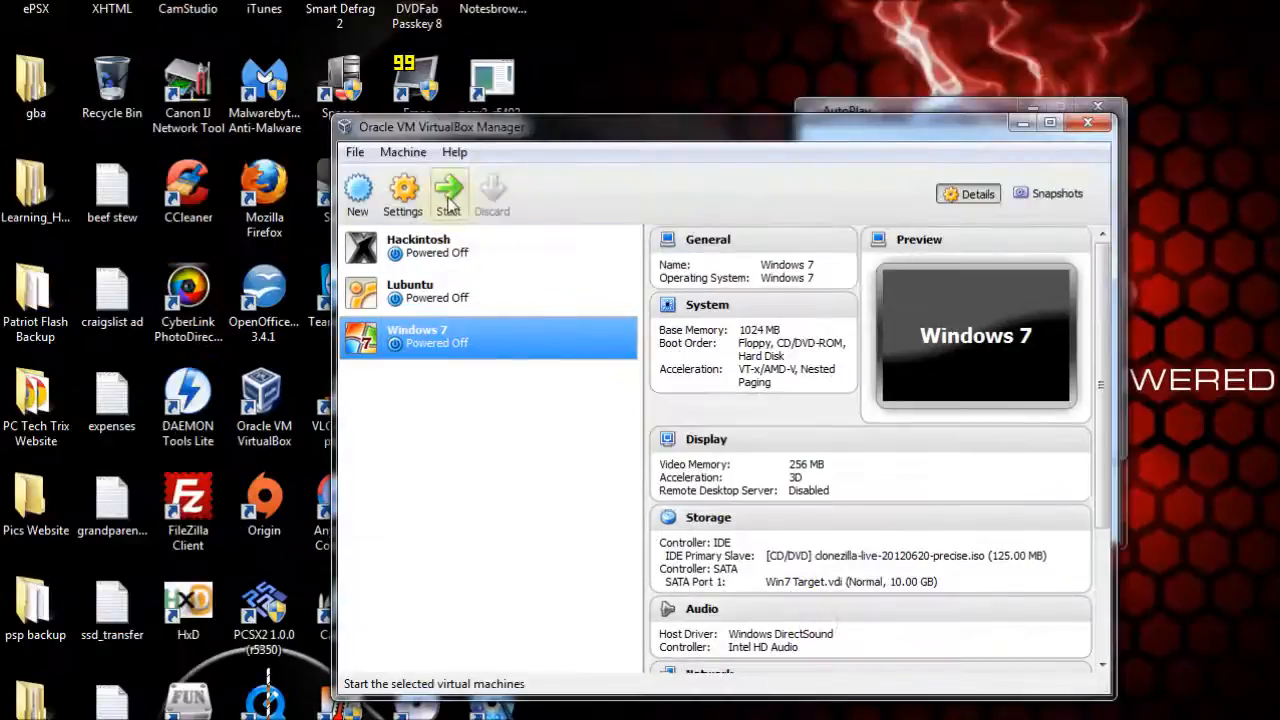
Boot the Windows 7 machine into Clonezilla live with default settings, English language and untouched keymap, and start Clonezilla
click(448, 195)
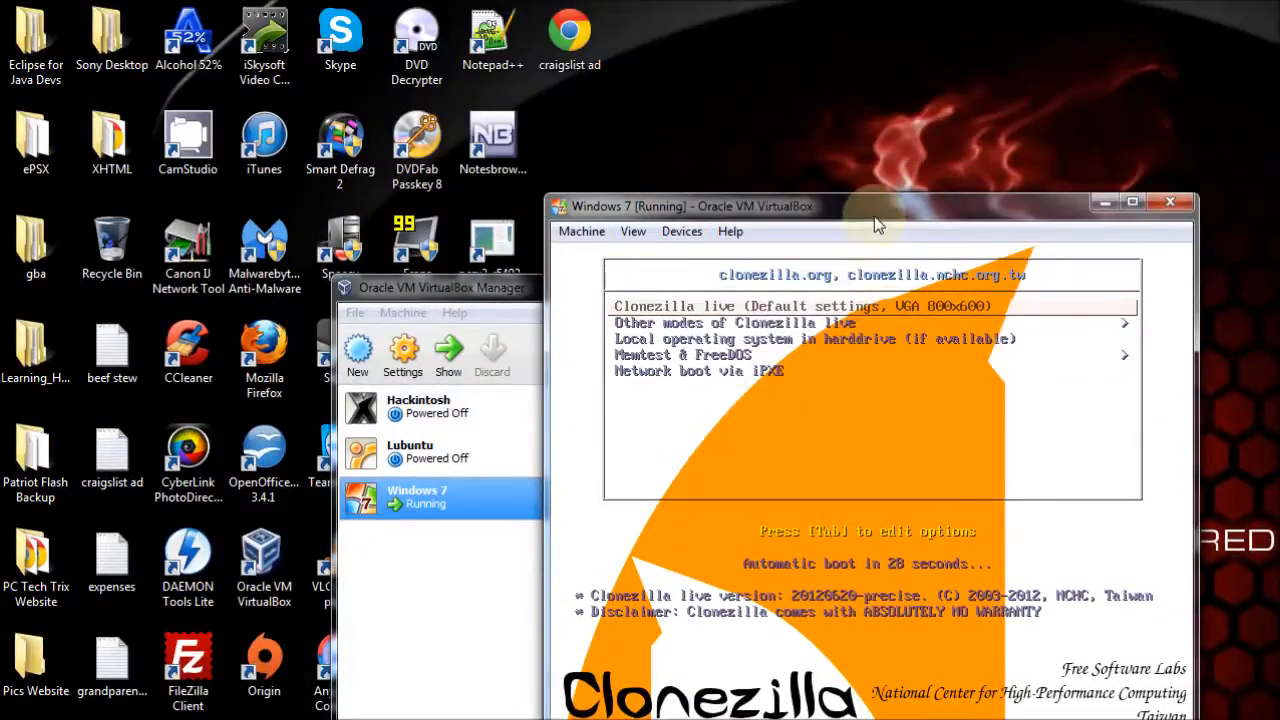
key(Return)
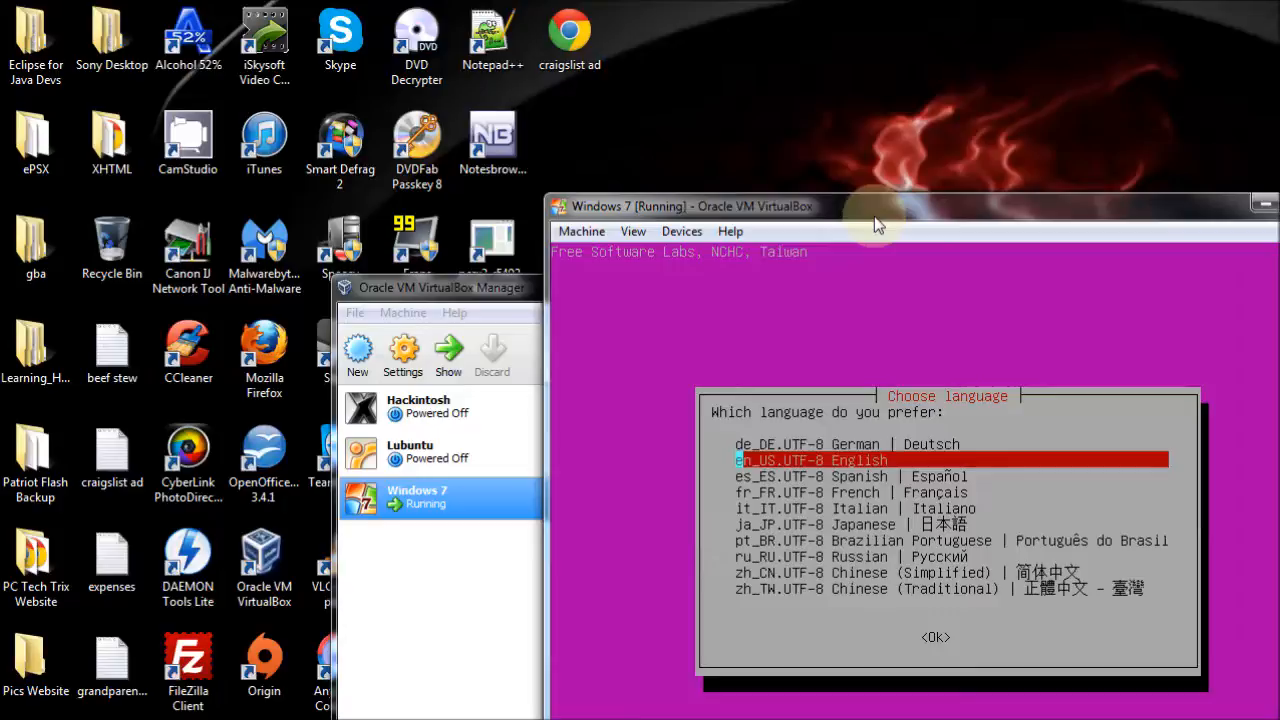
key(Return)
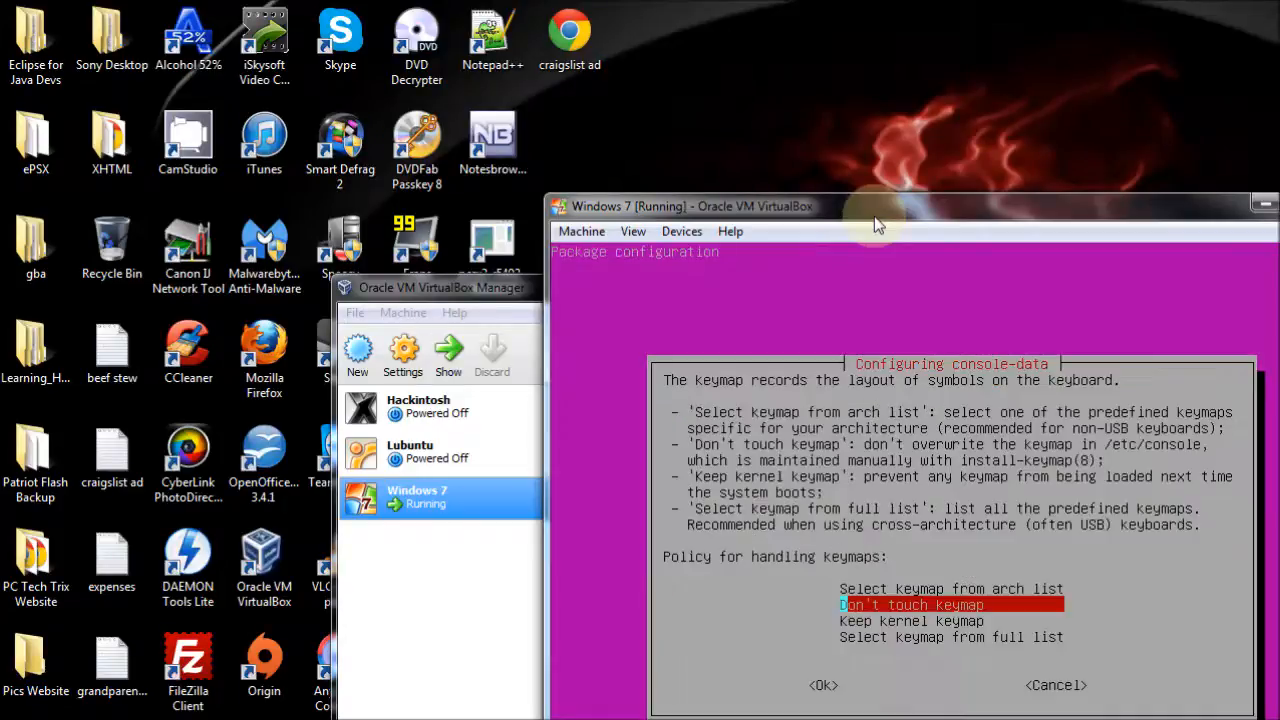
key(Return)
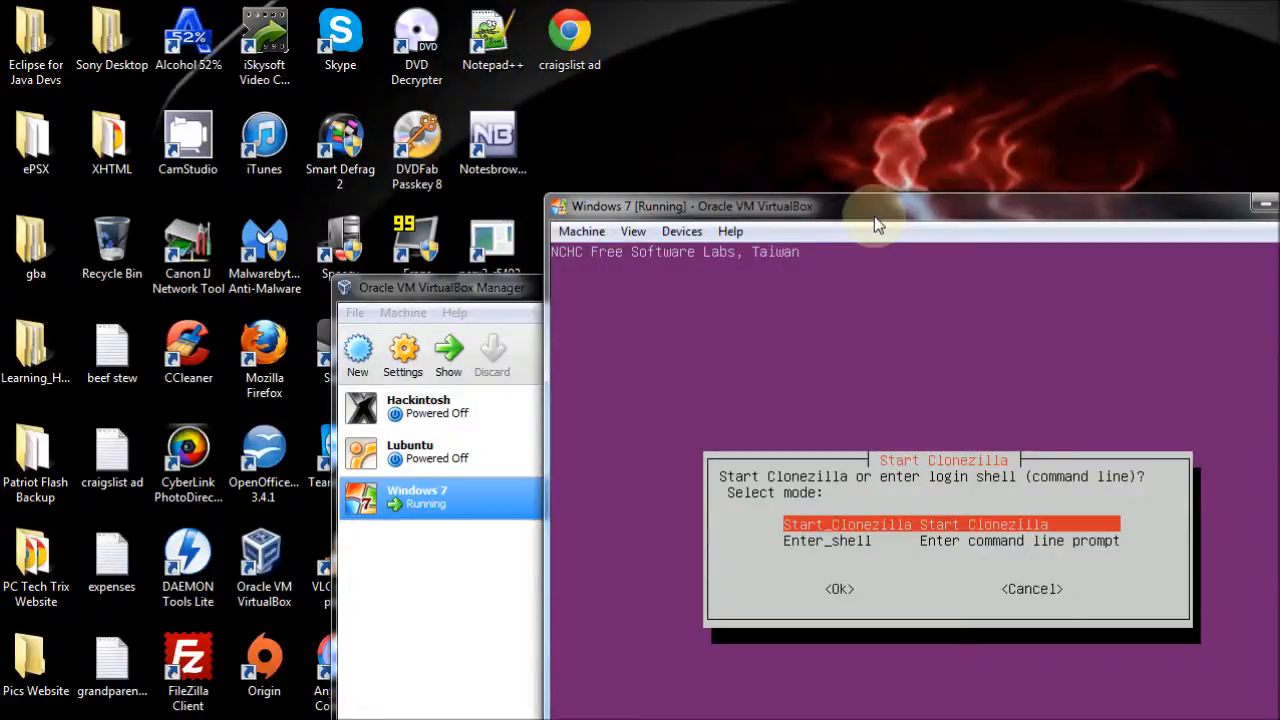
key(Return)
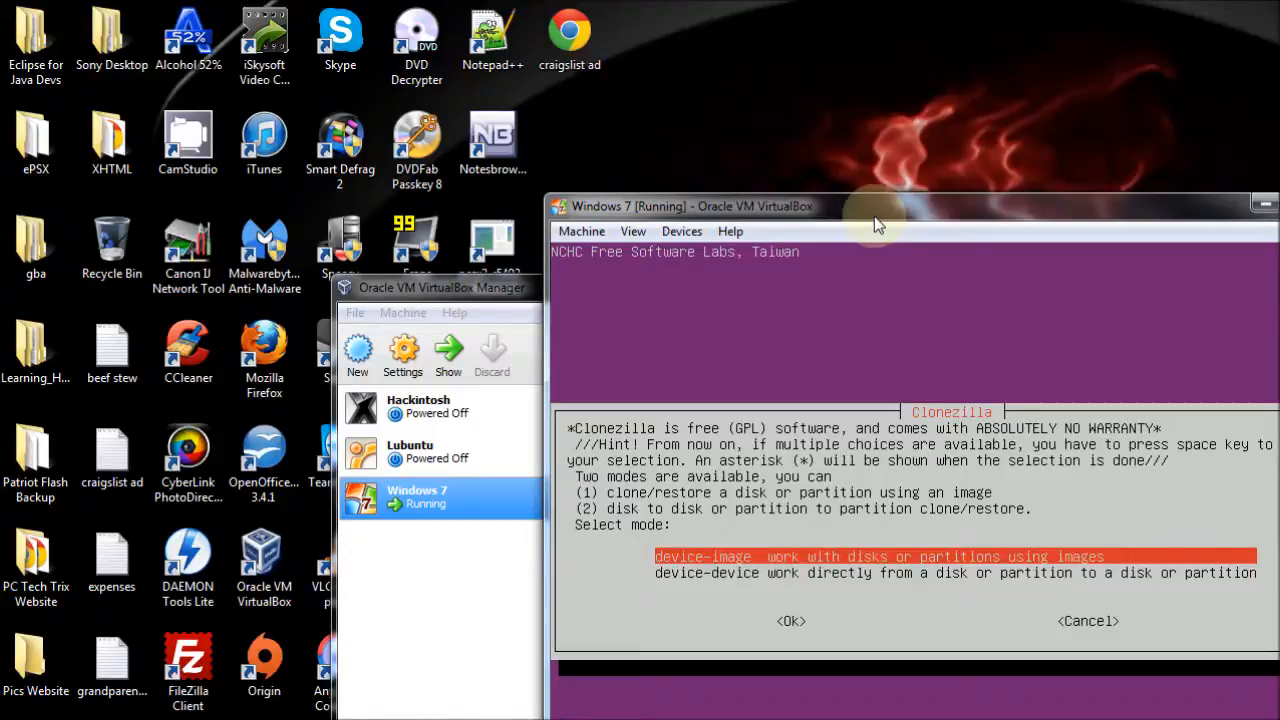
Choose device-image mode with local_dev as the repository source and attach the Seagate Portable USB drive to the virtual machine
key(Return)
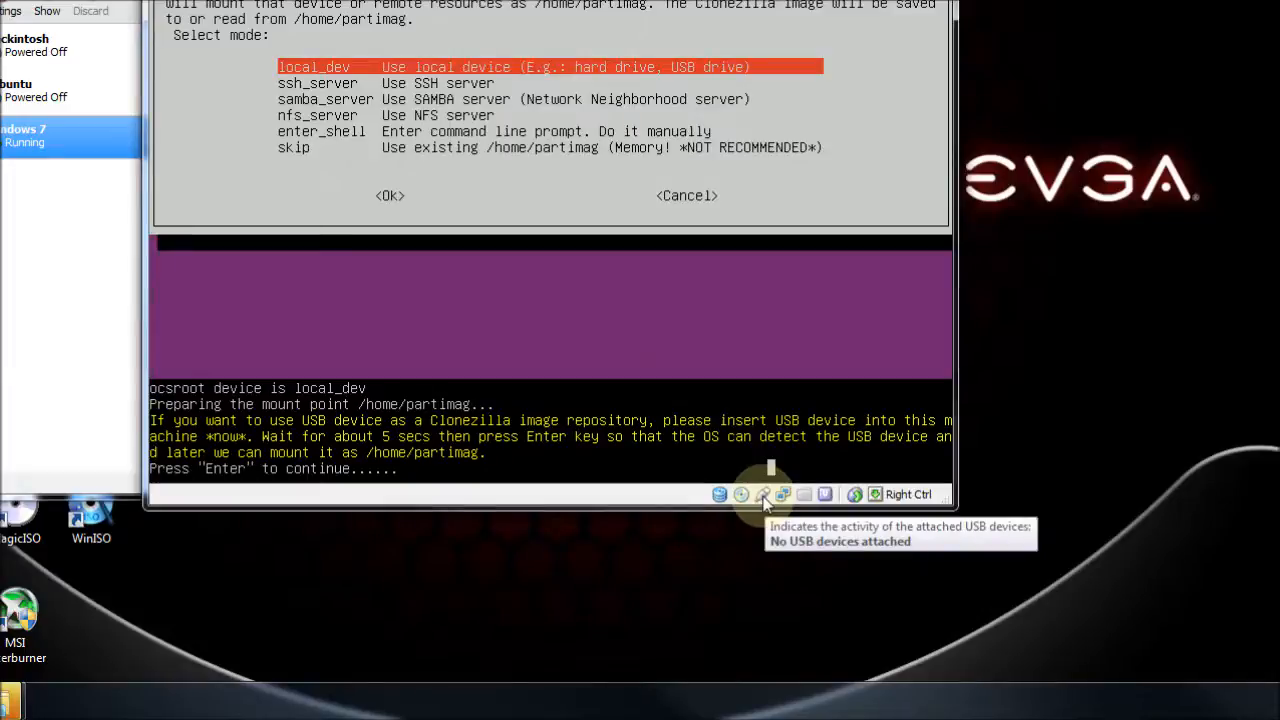
click(763, 497)
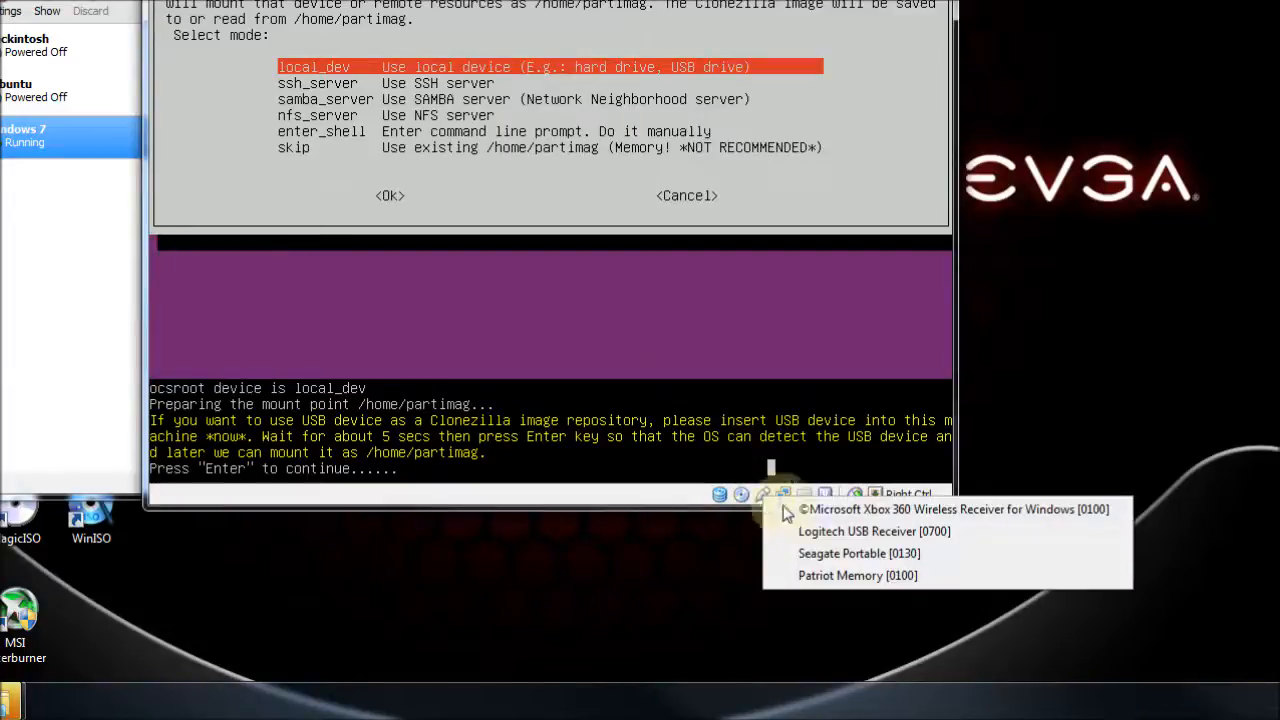
click(833, 556)
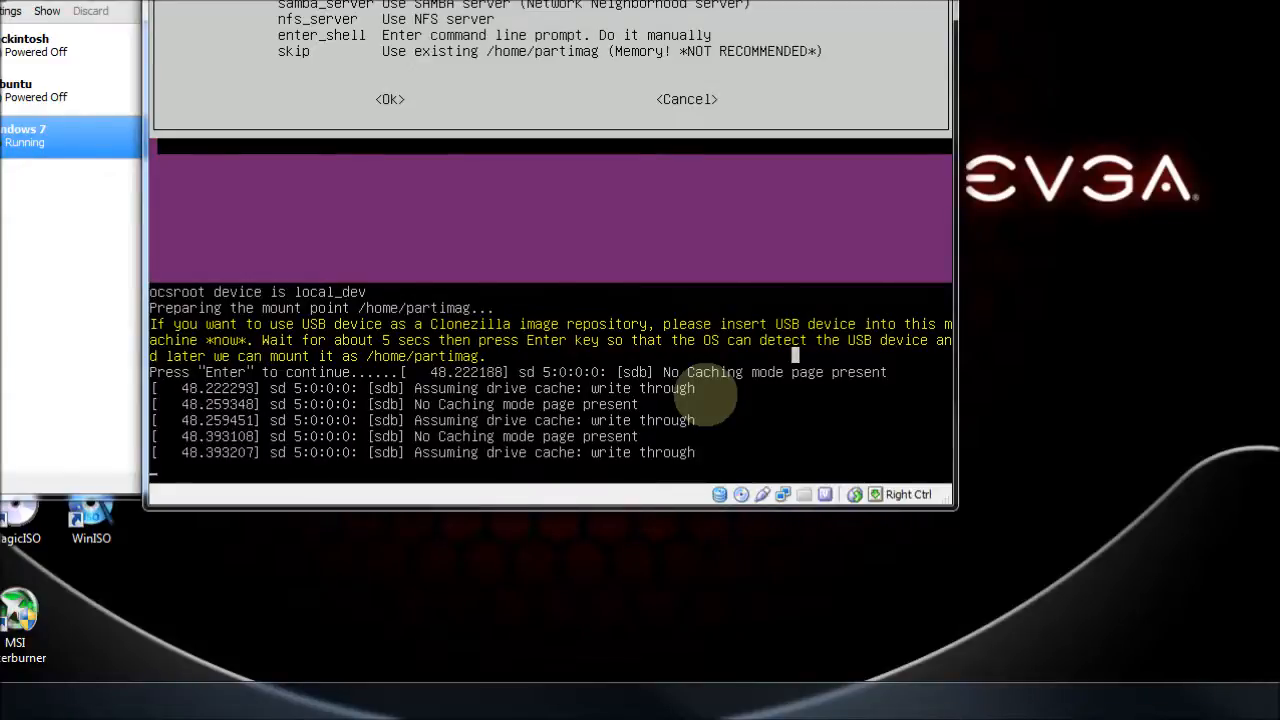
key(Return)
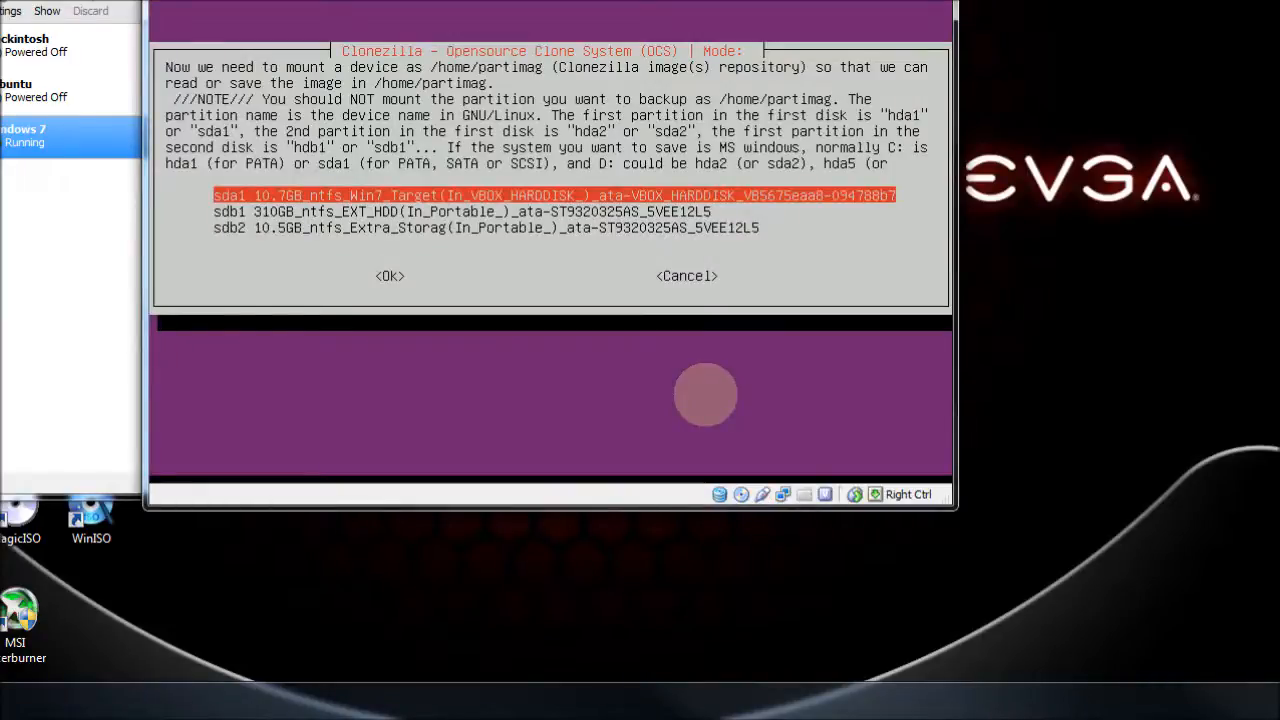
Mount the 10.5GB Extra_Storag partition sdb2 as the image repository, using its top directory
key(Down)
key(Down)
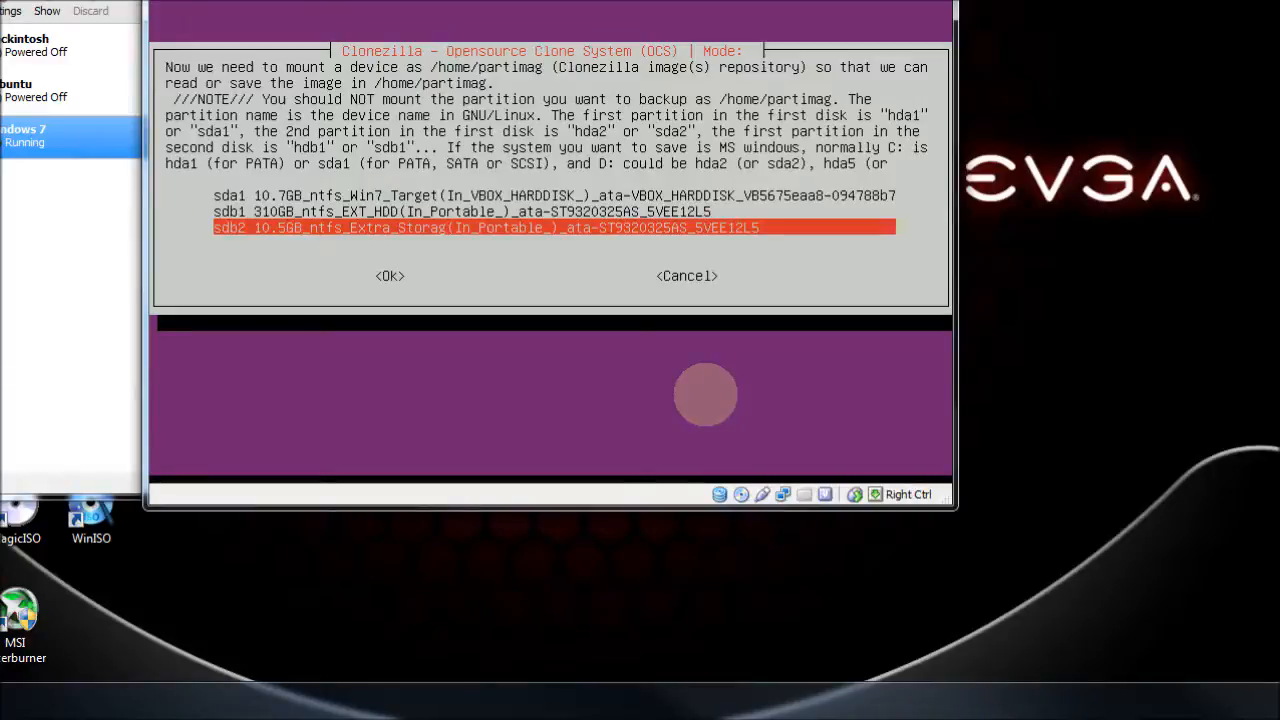
key(Return)
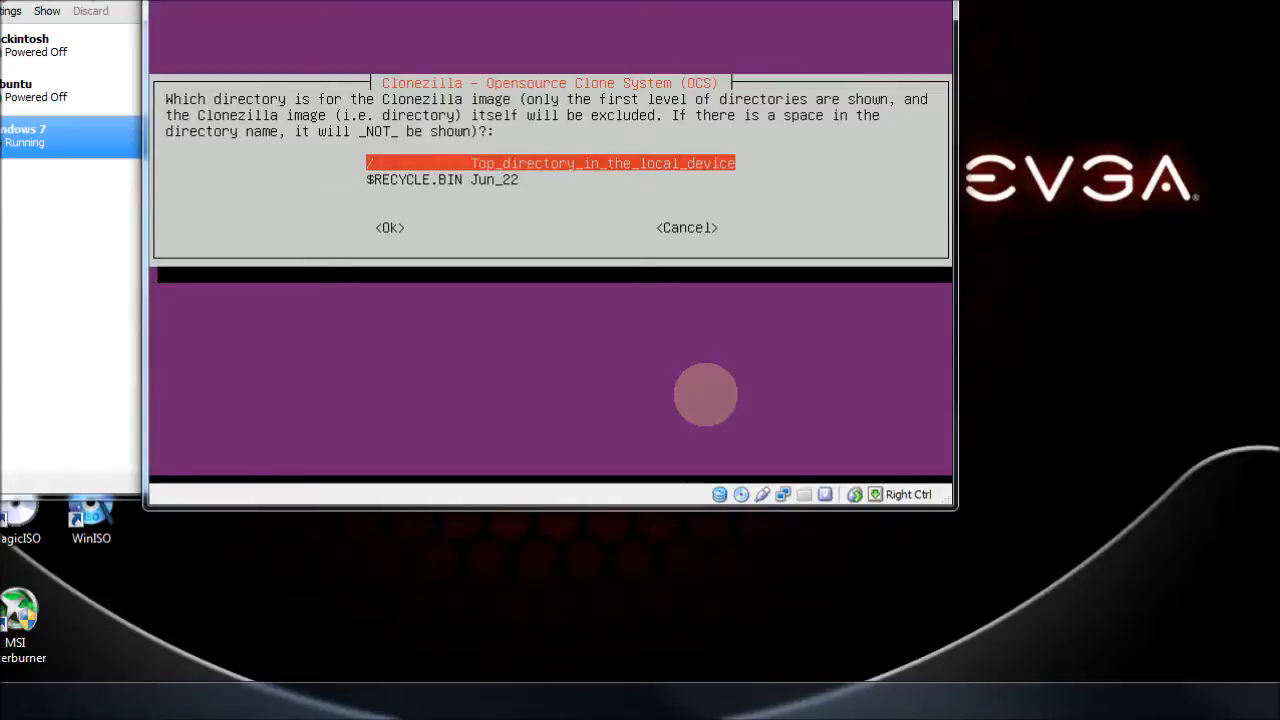
key(Return)
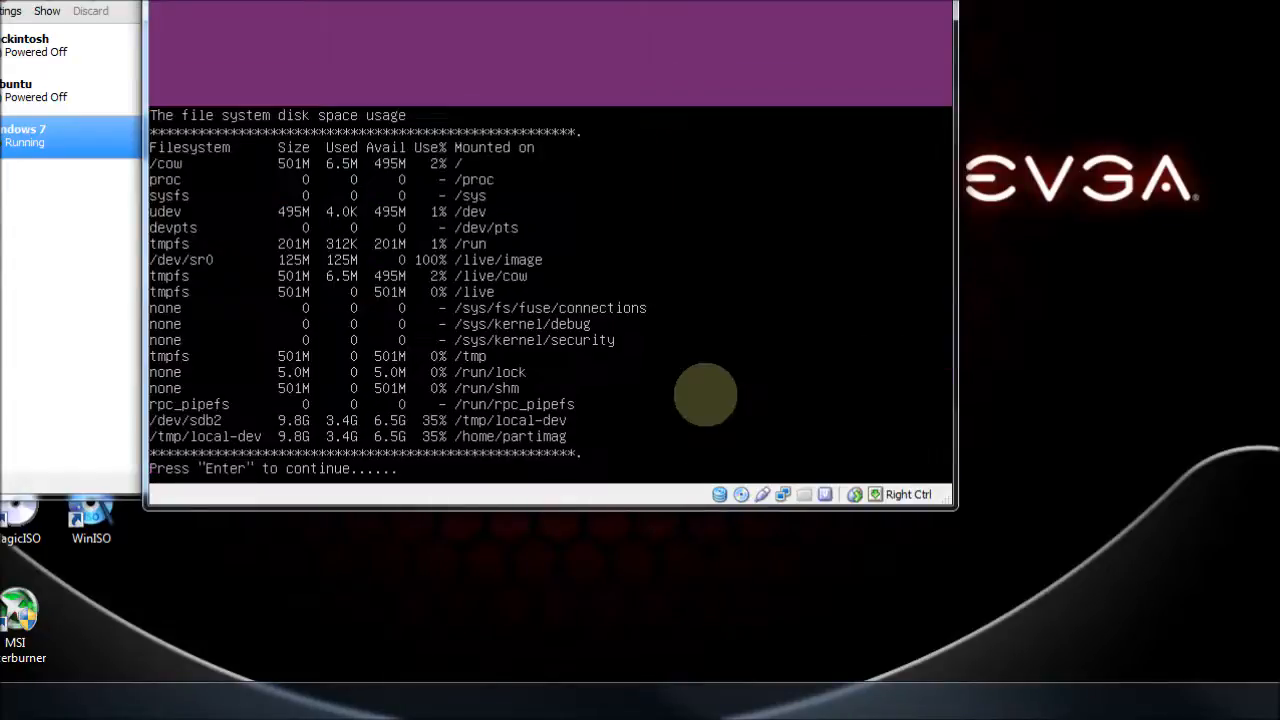
key(Return)
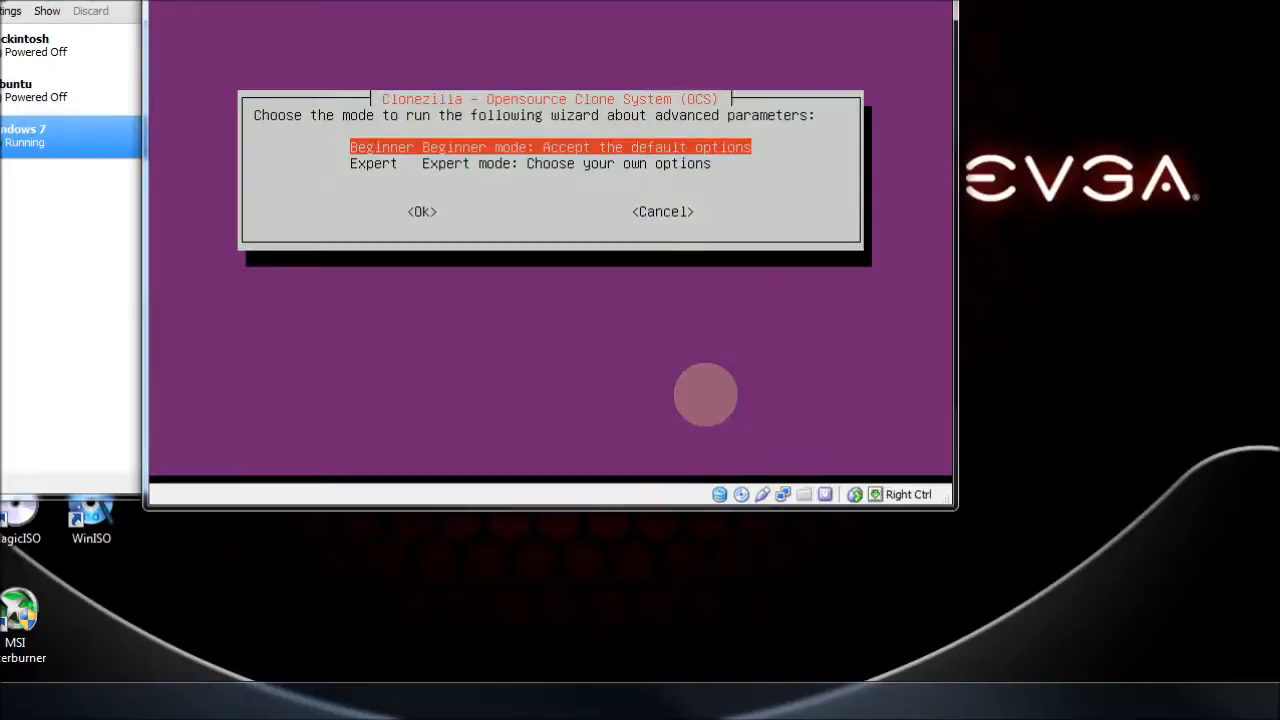
Choose Beginner mode and the recovery-iso-zip option to create a recovery Clonezilla live
key(Return)
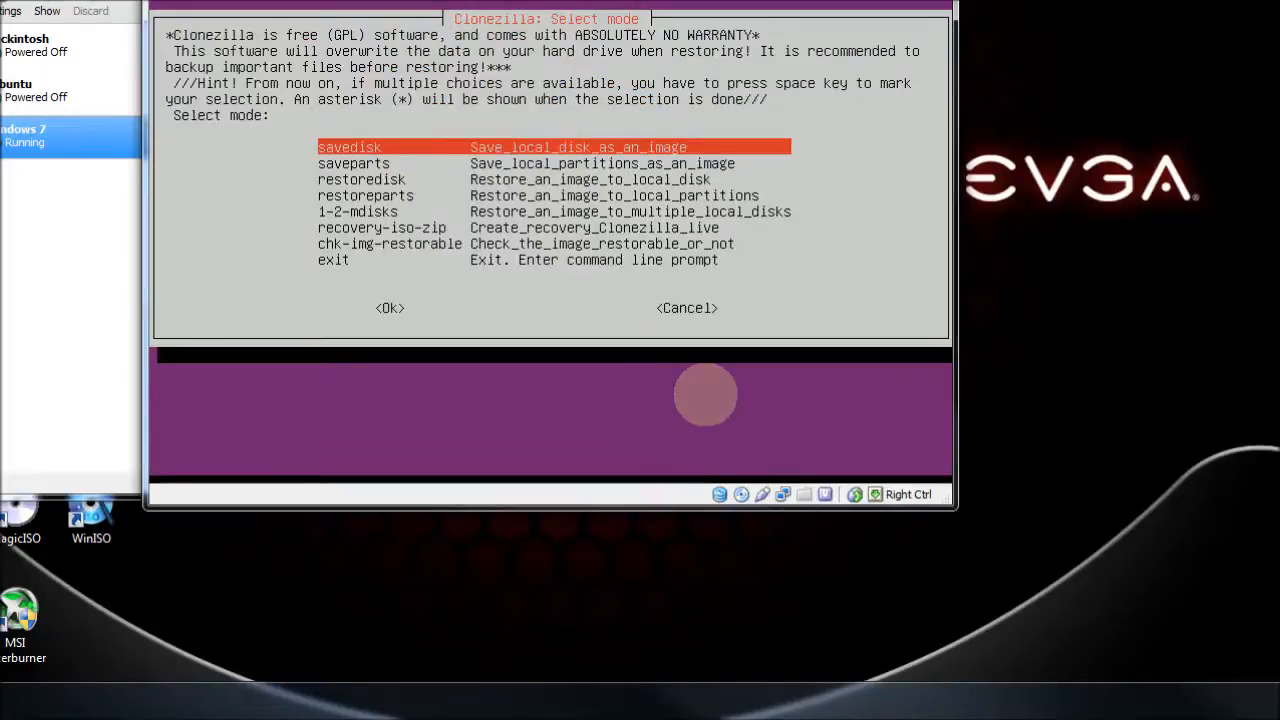
key(Down)
key(Down)
key(Down)
key(Down)
key(Down)
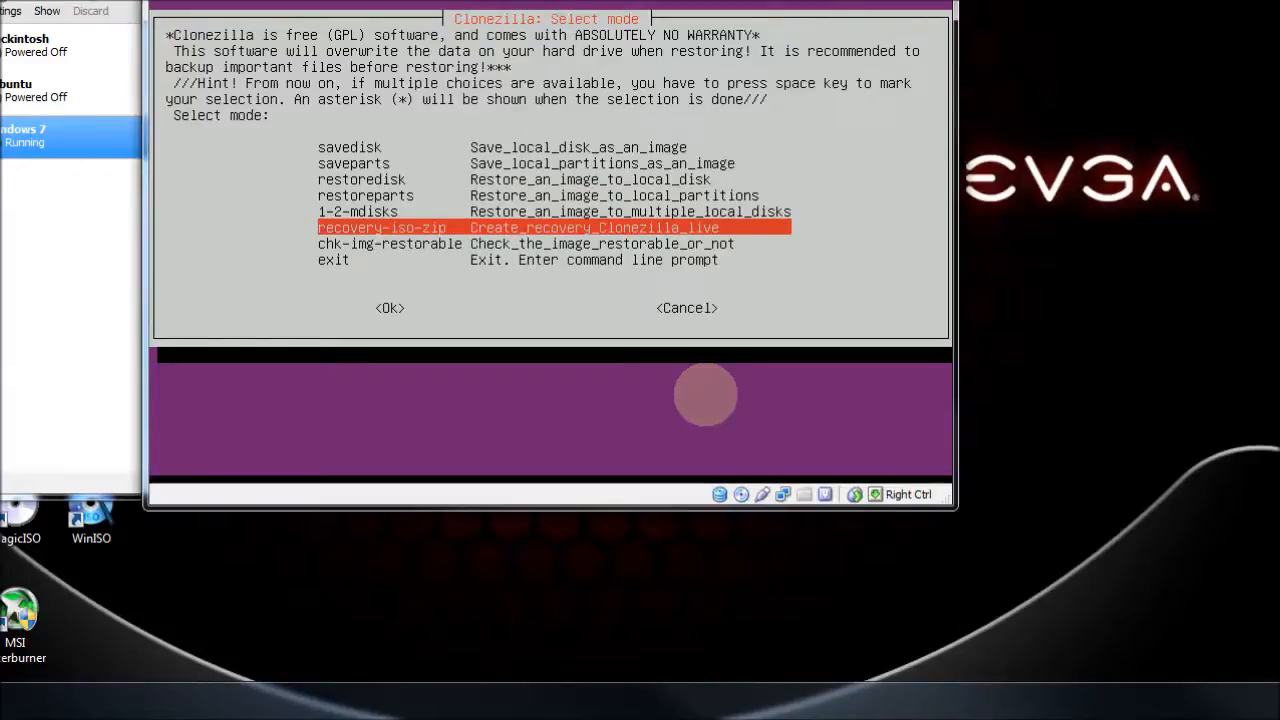
key(Return)
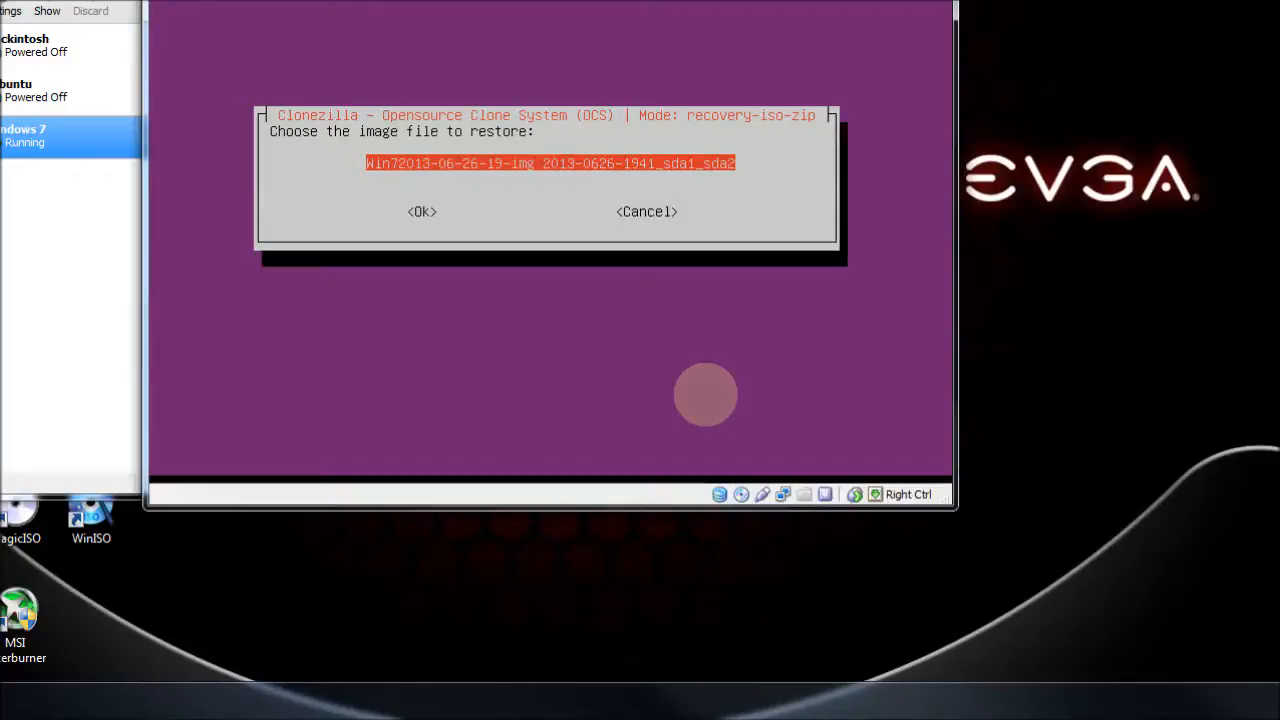
key(Return)
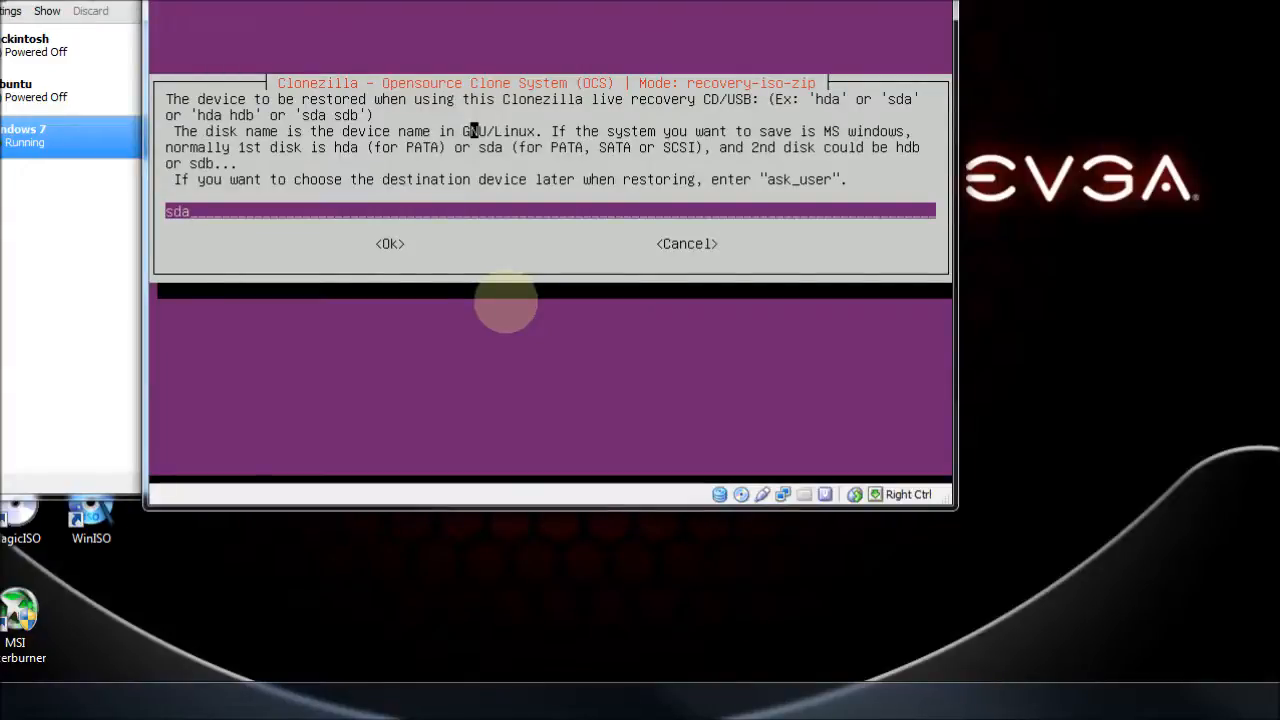
key(Return)
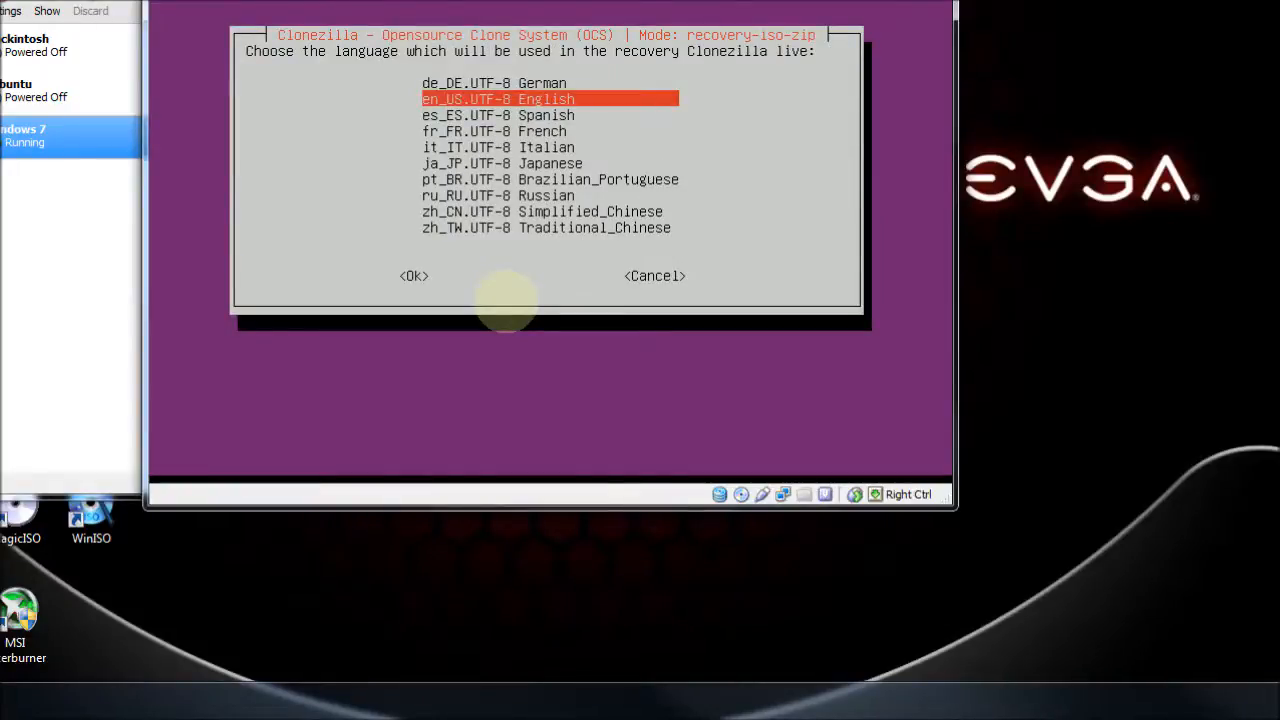
key(Return)
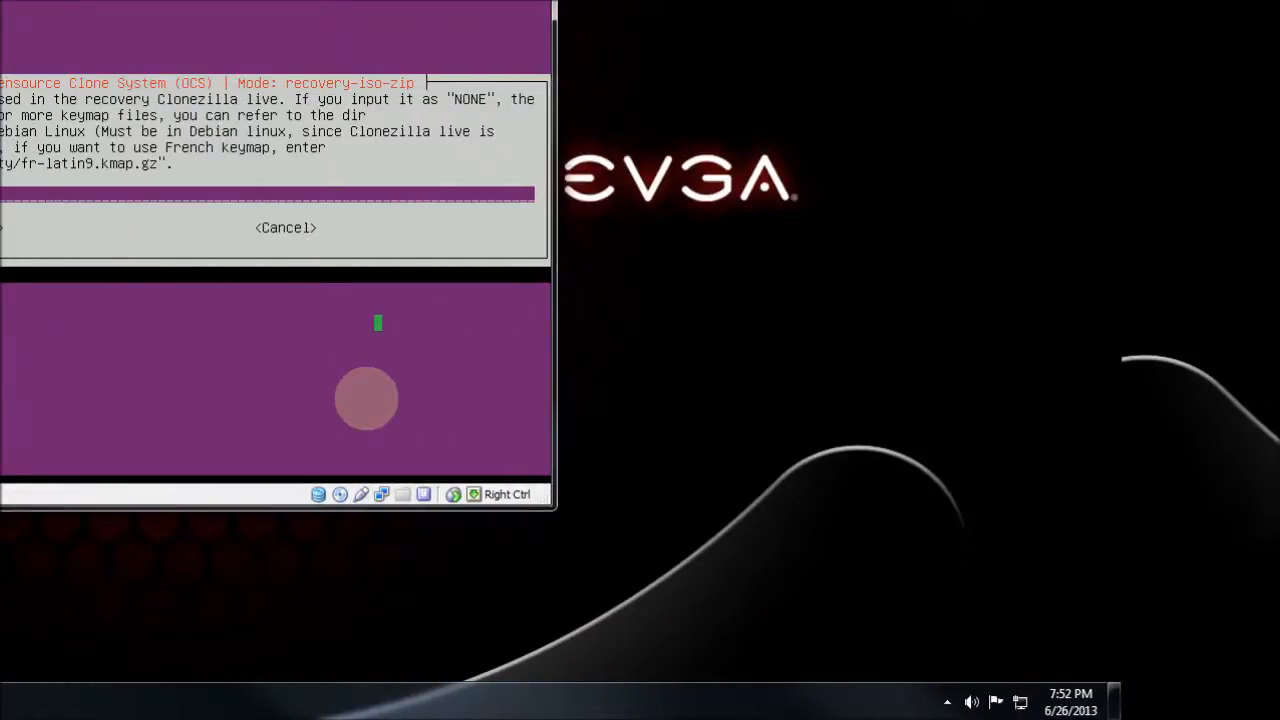
key(Return)
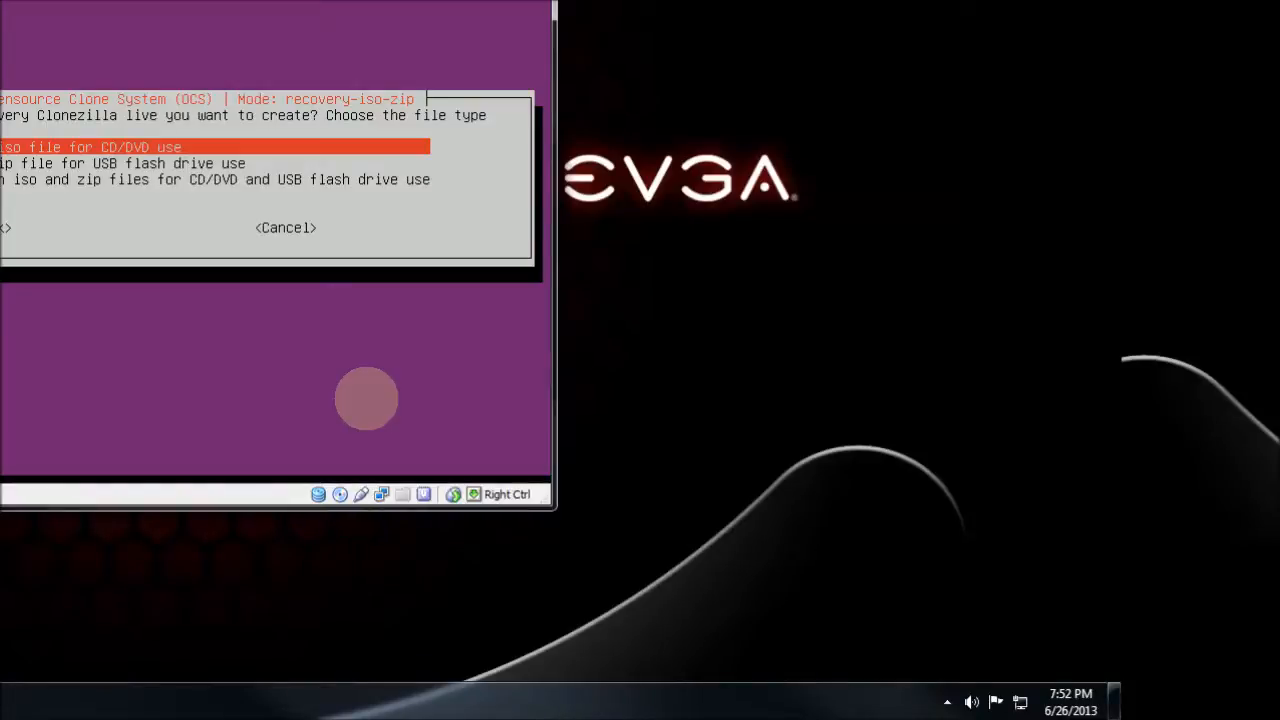
key(Return)
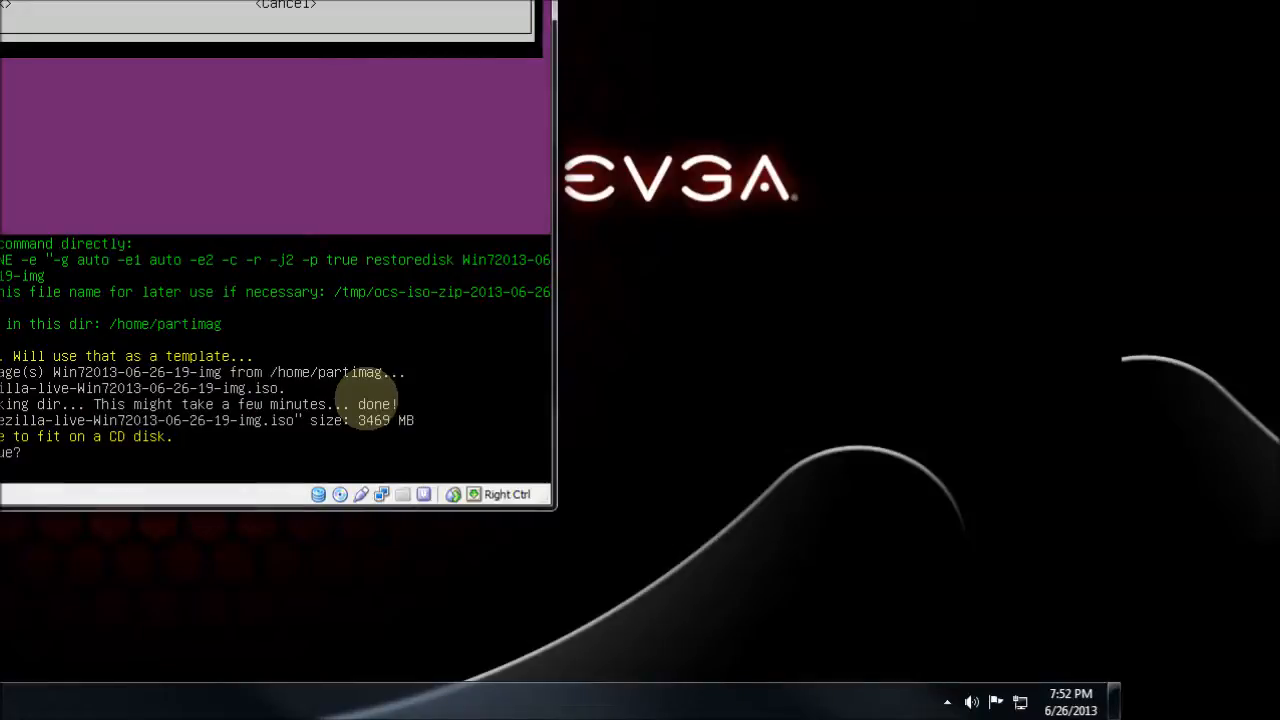
key(Return)
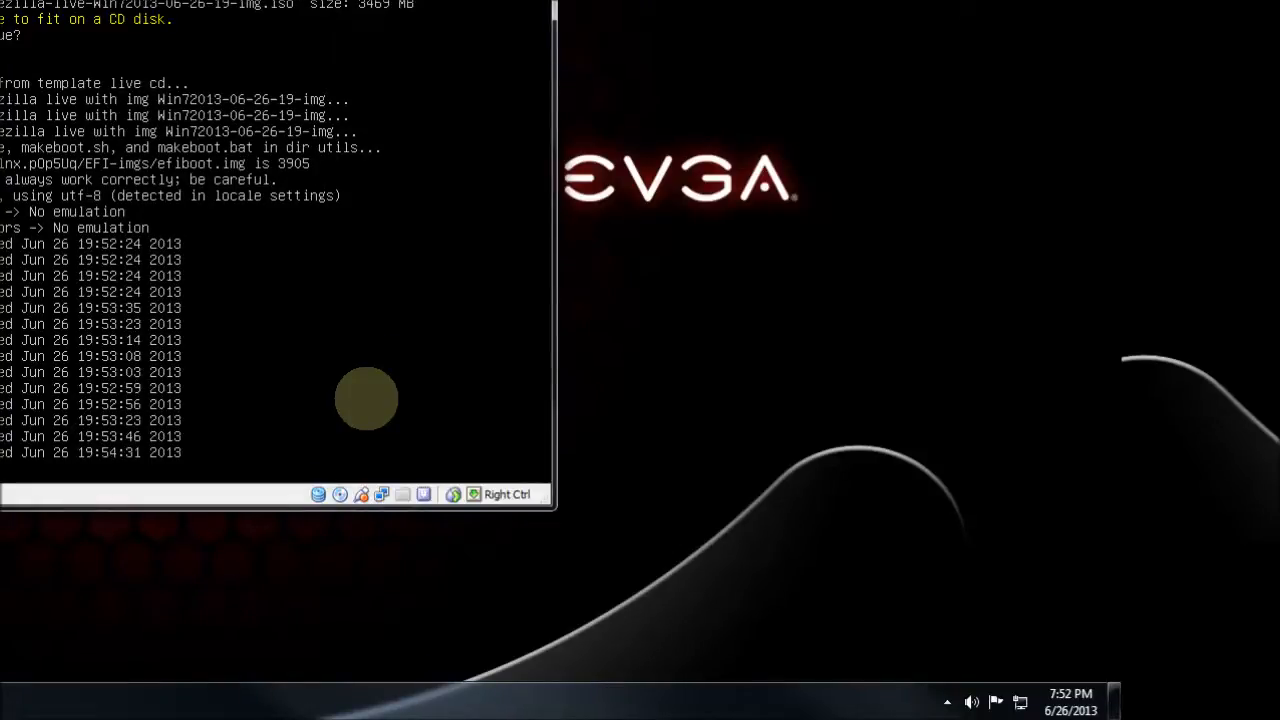
click(745, 702)
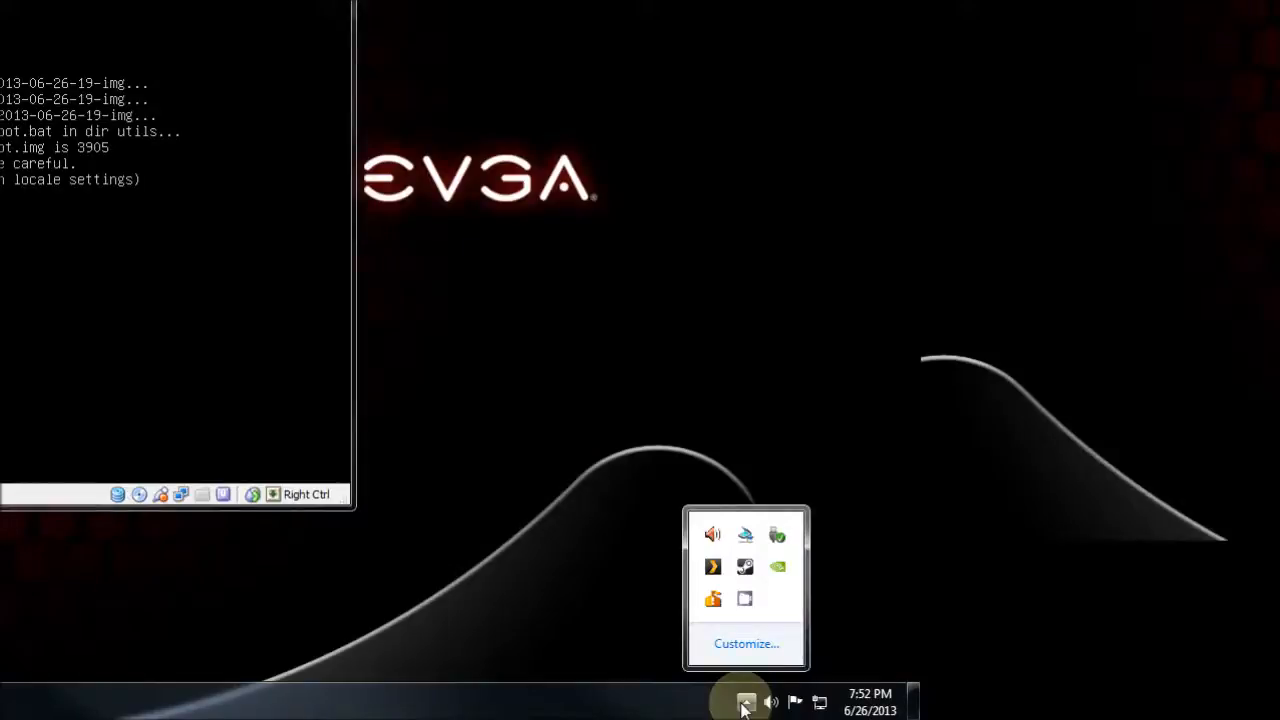
right_click(745, 600)
click(786, 556)
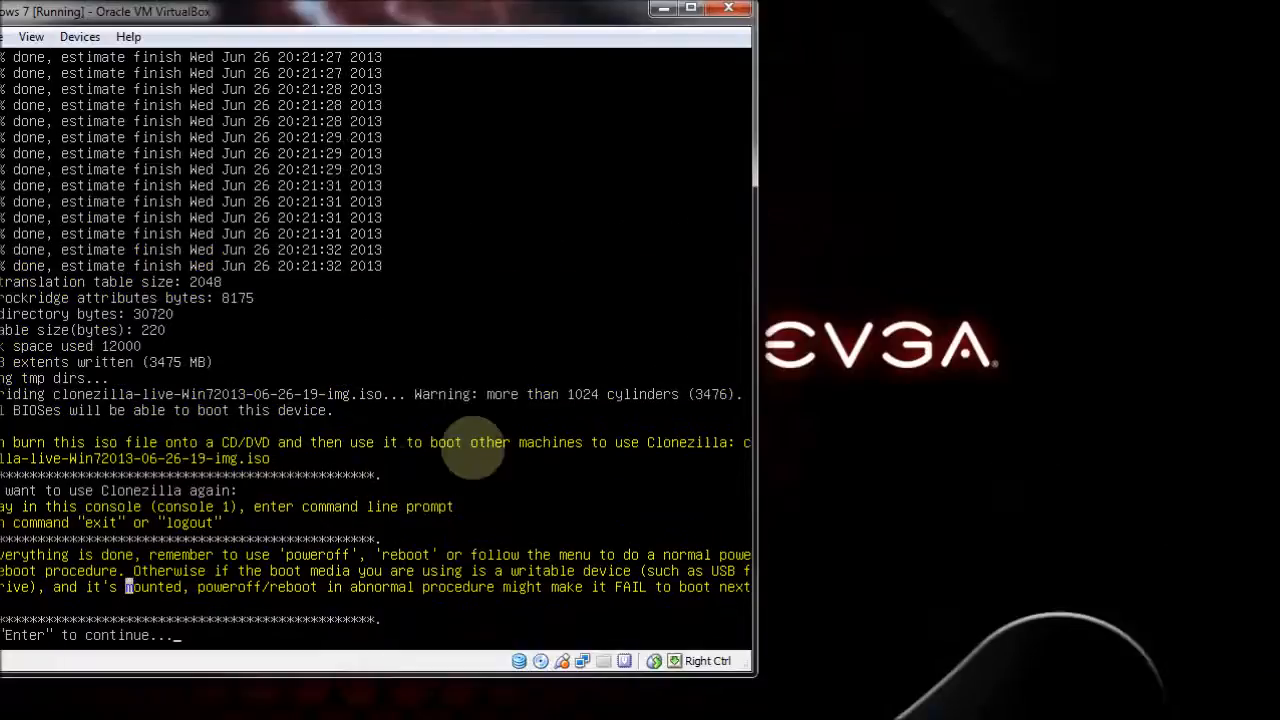
Finish the Clonezilla recovery ISO job and choose Poweroff to shut down the virtual machine
key(Return)
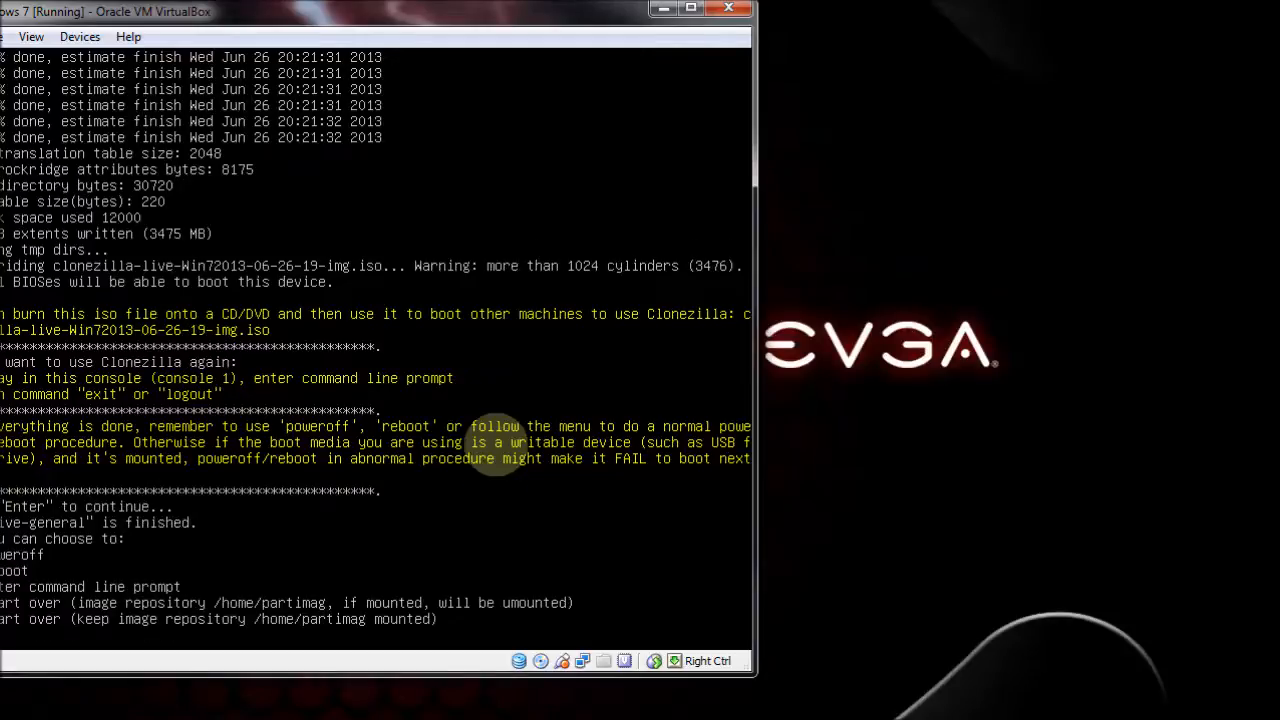
key(Return)
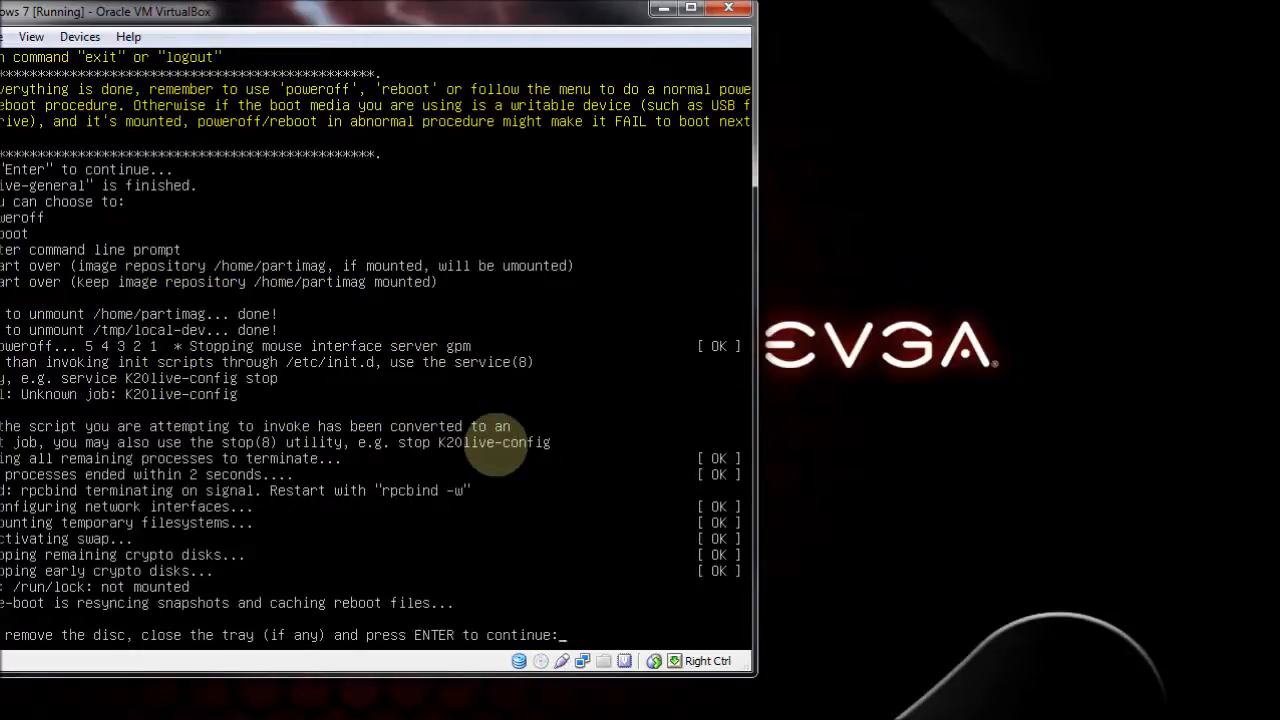
key(Return)
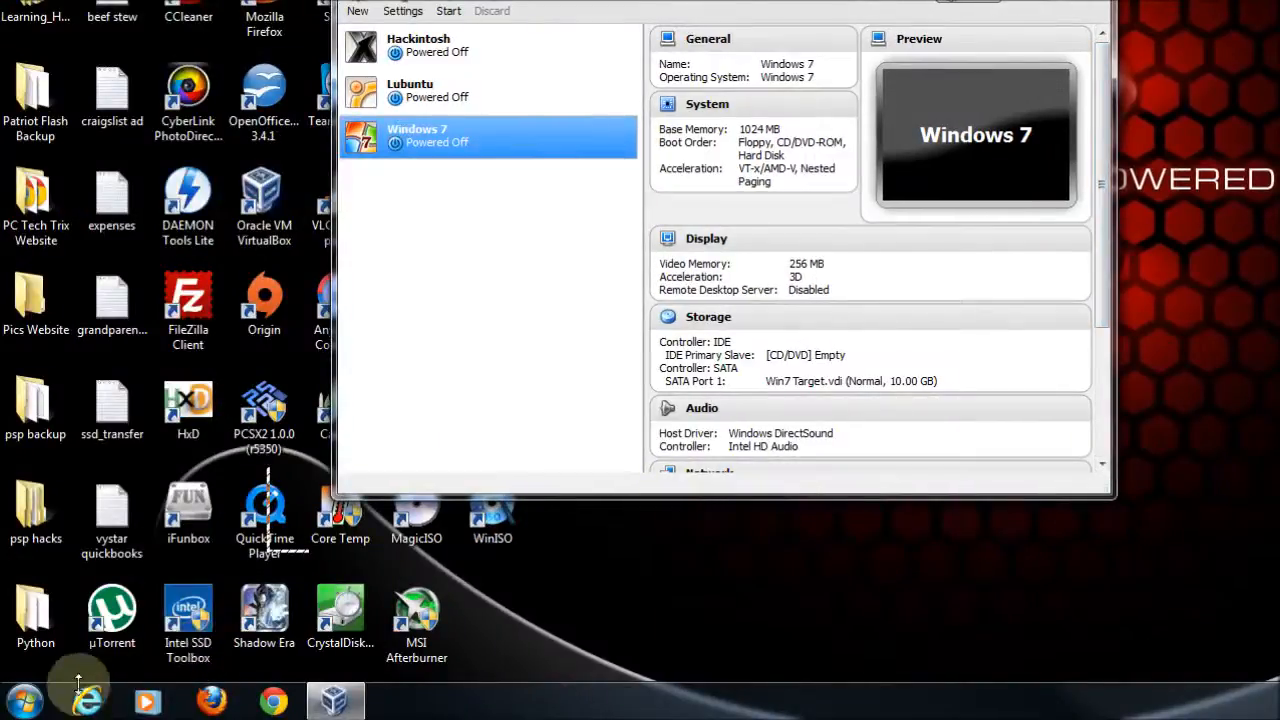
Switch to Windows Explorer, dismiss the AutoPlay prompt and open the Extra Storage (F:) drive
click(24, 701)
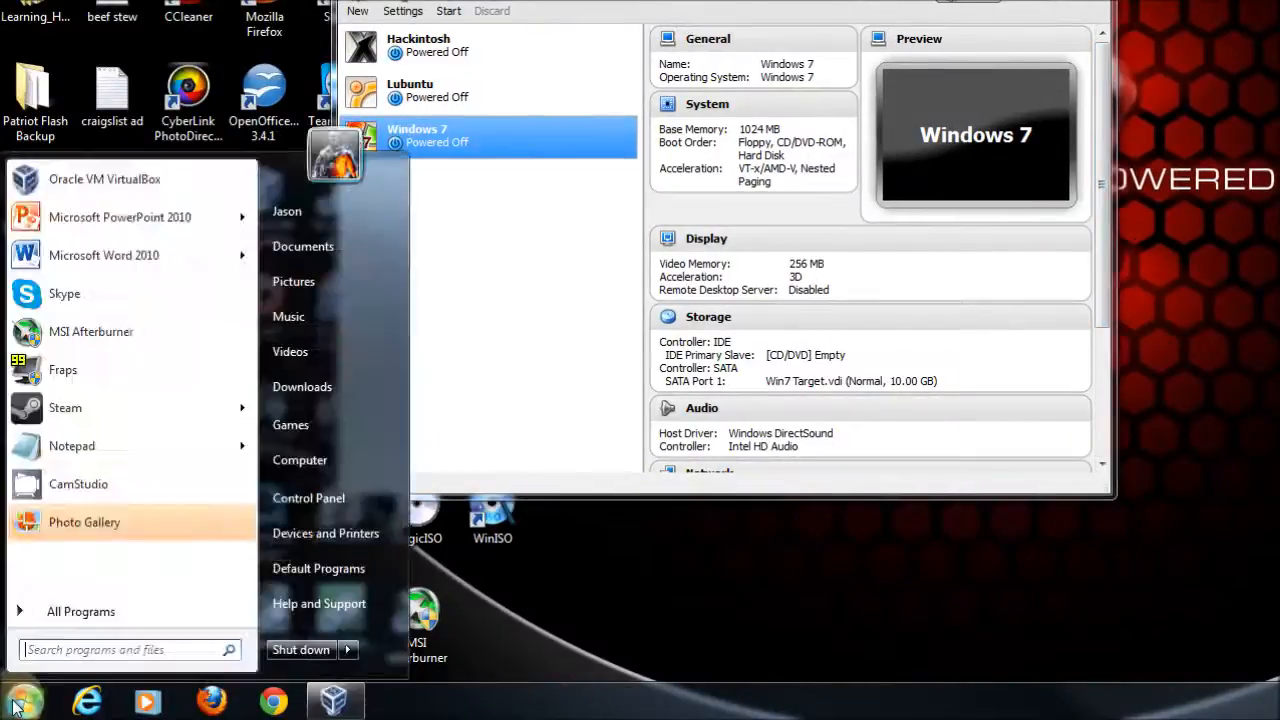
click(290, 462)
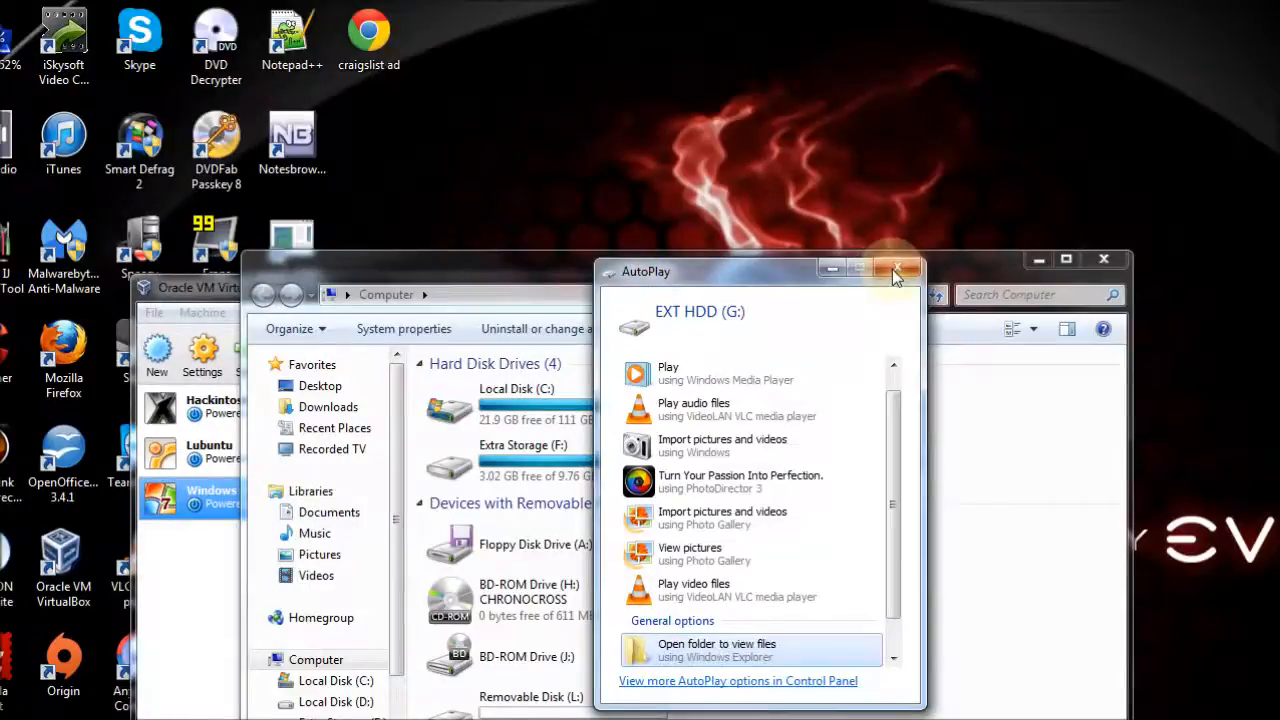
click(1098, 105)
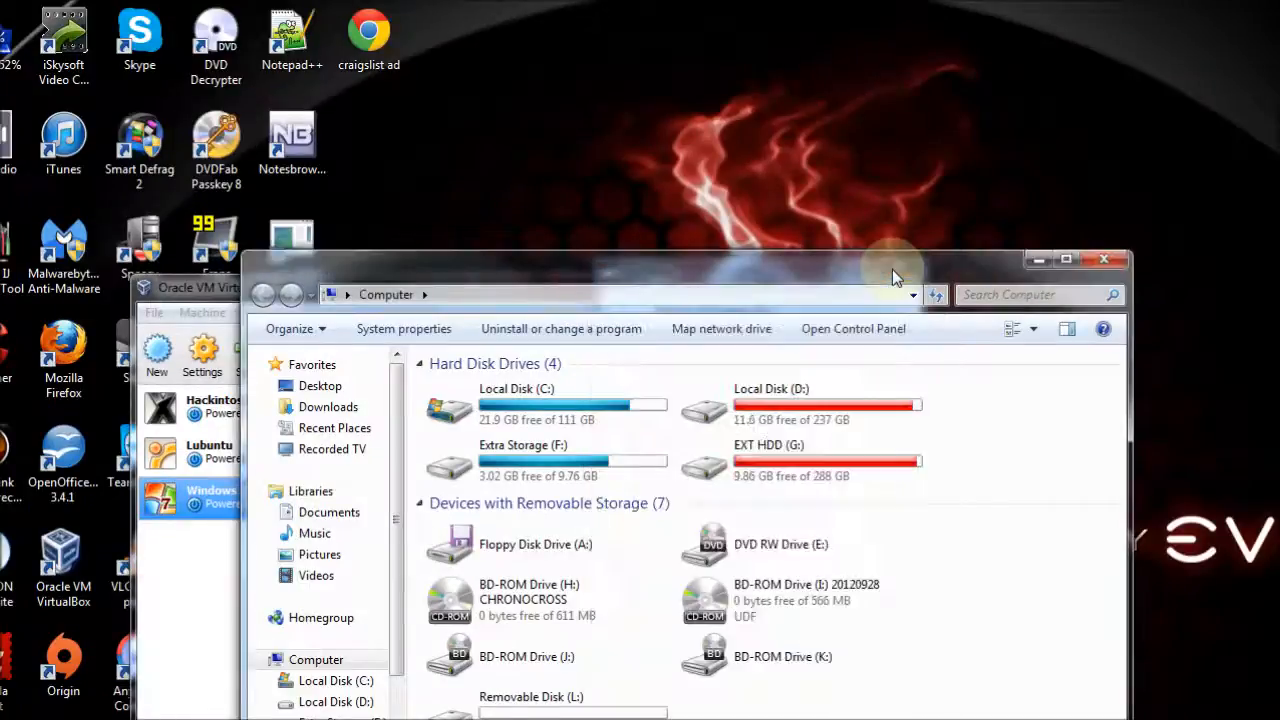
double_click(598, 462)
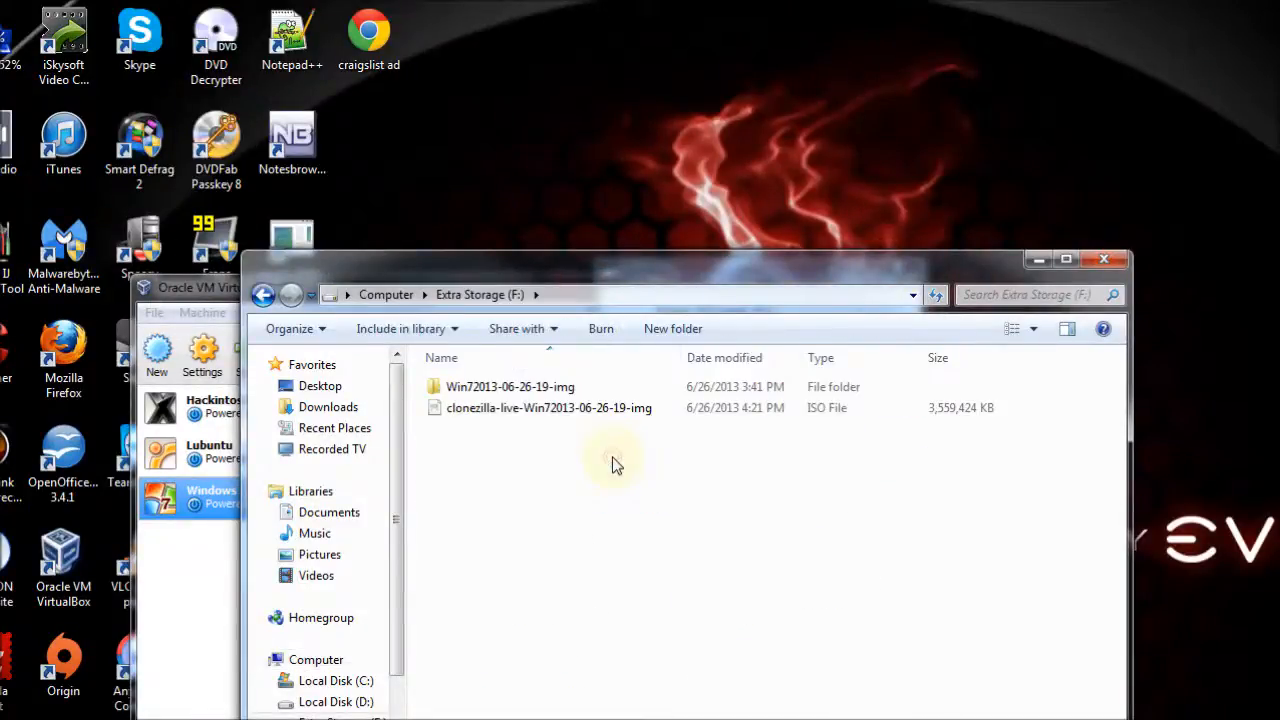
click(569, 410)
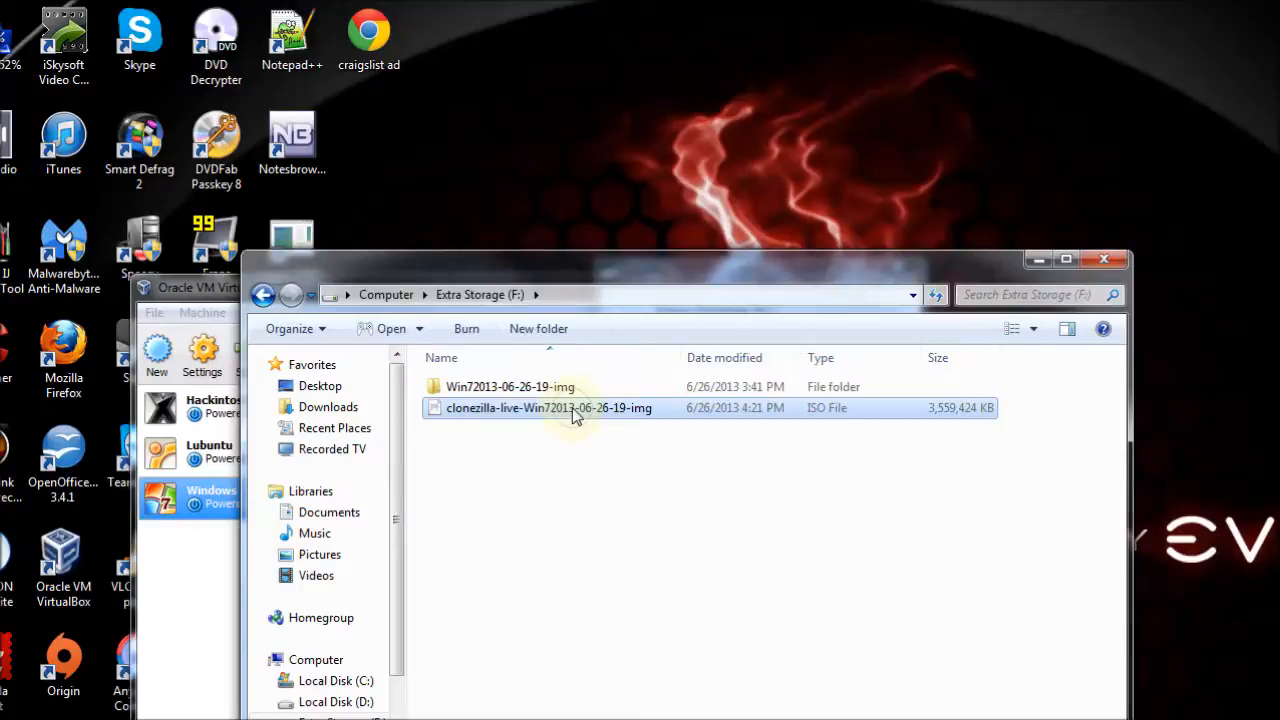
right_click(571, 410)
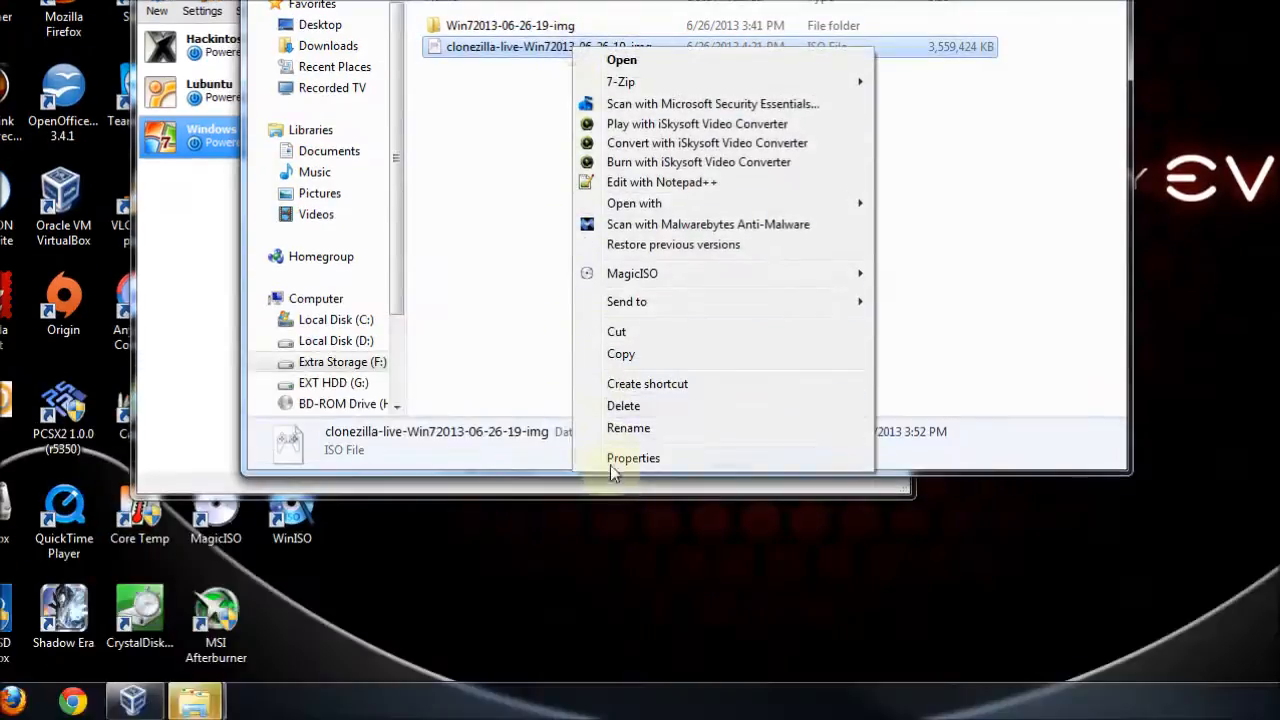
click(614, 462)
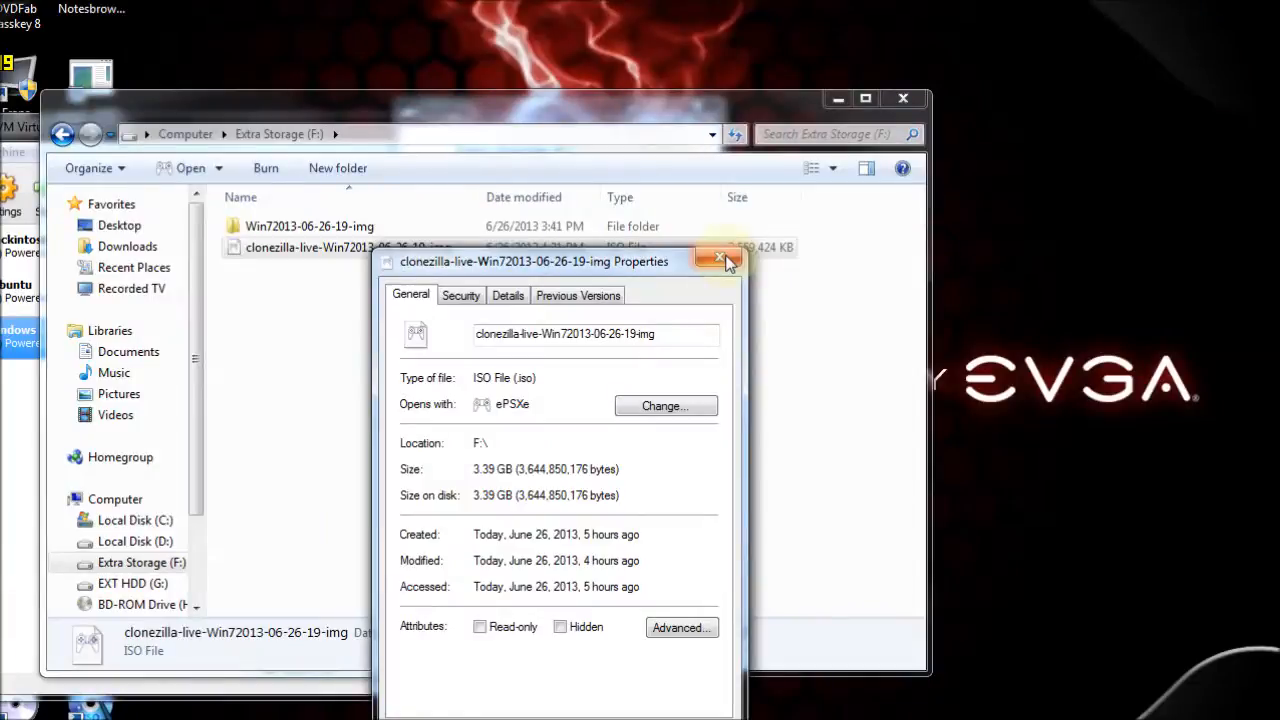
click(727, 262)
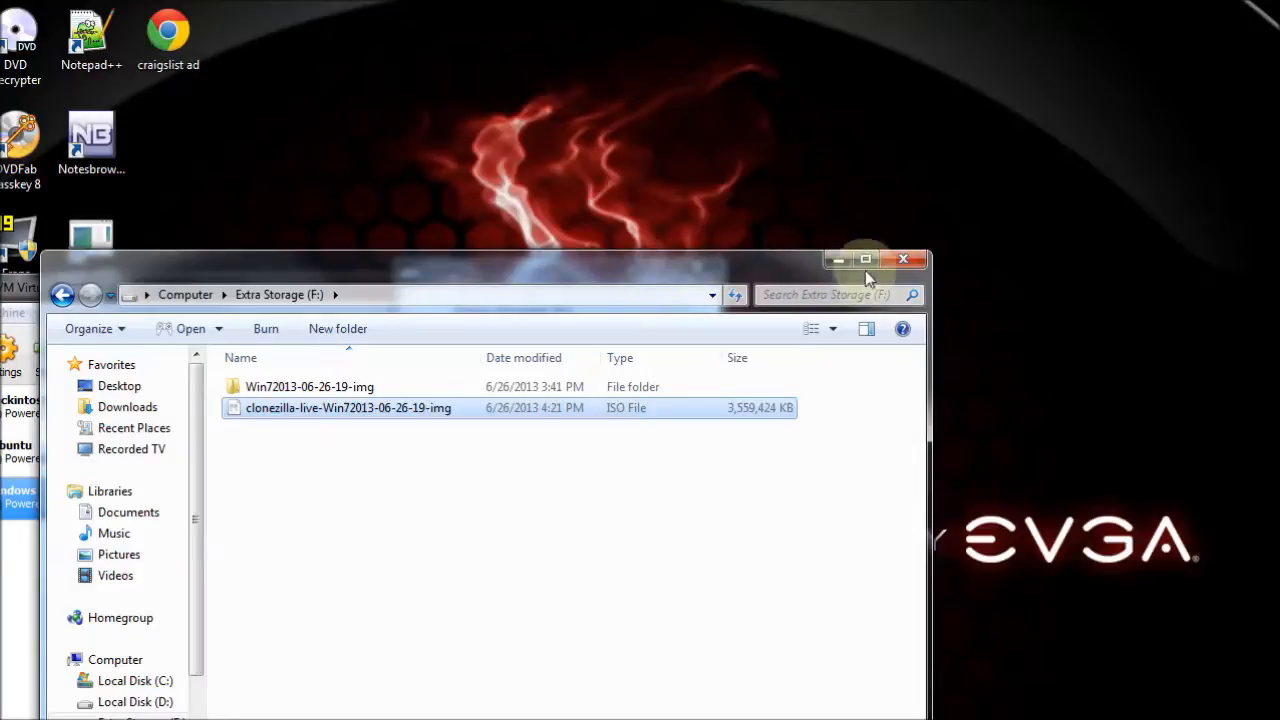
click(904, 262)
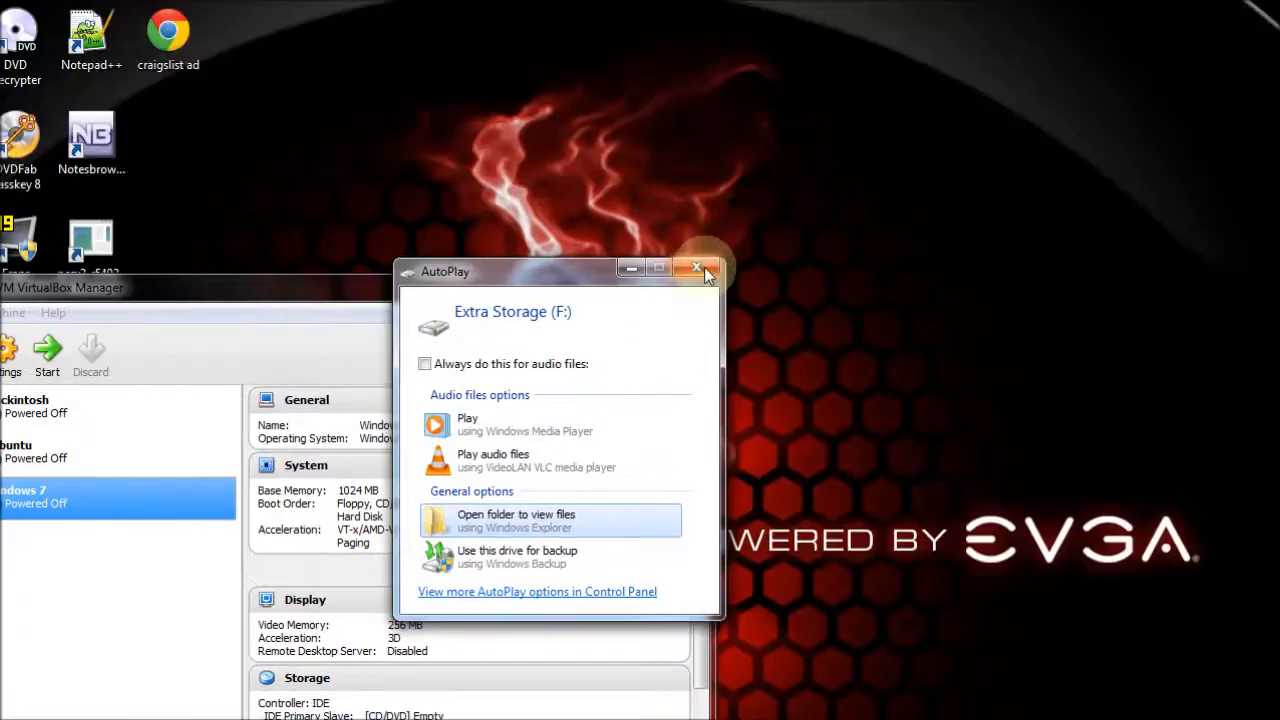
click(697, 268)
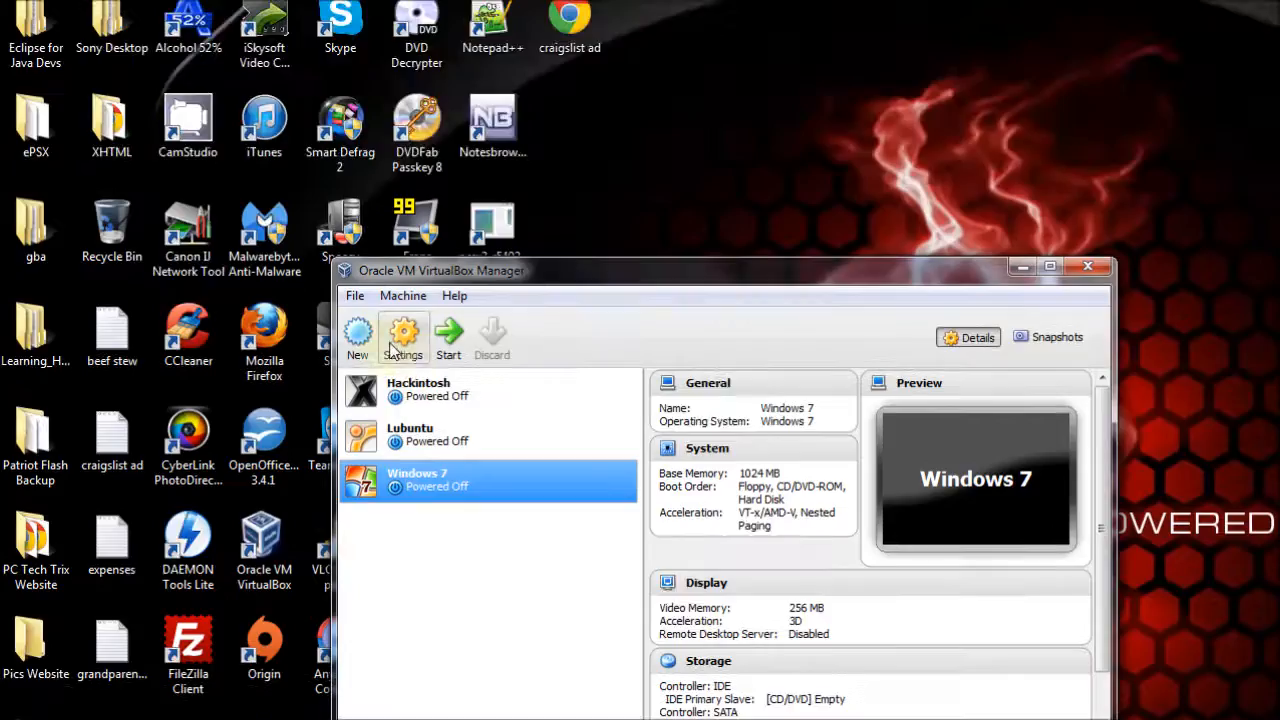
click(403, 150)
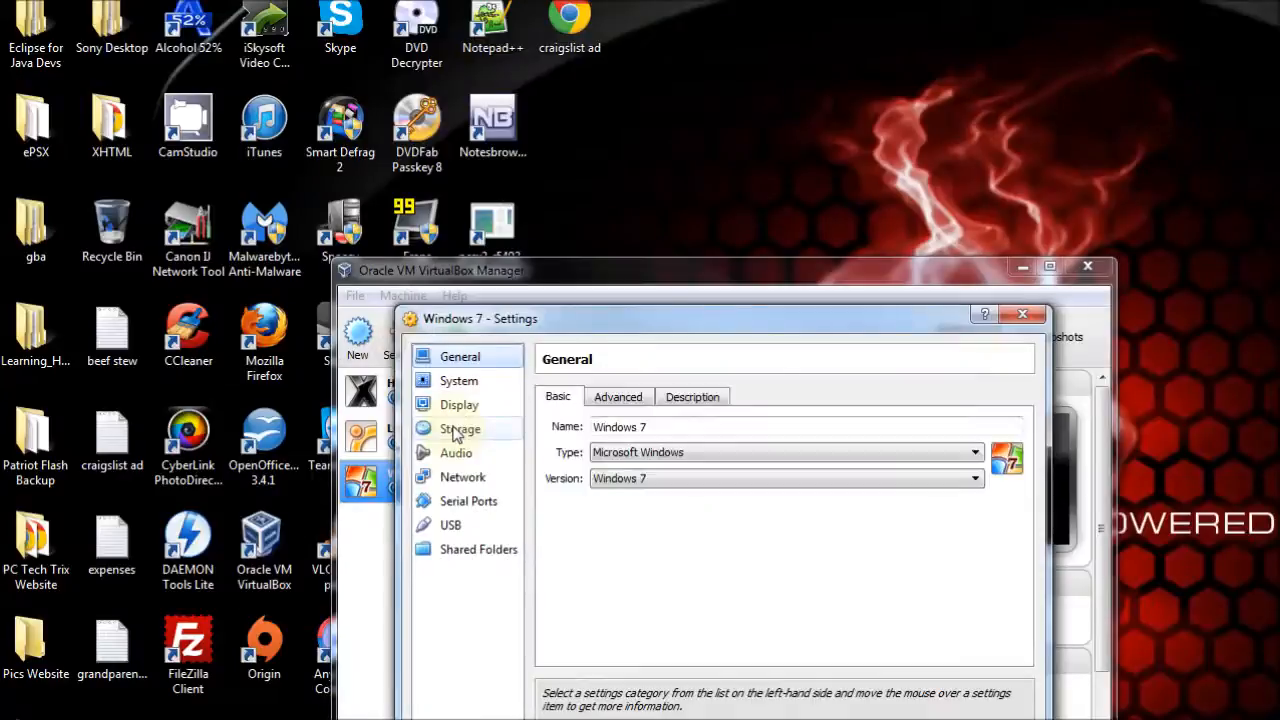
click(458, 429)
click(620, 490)
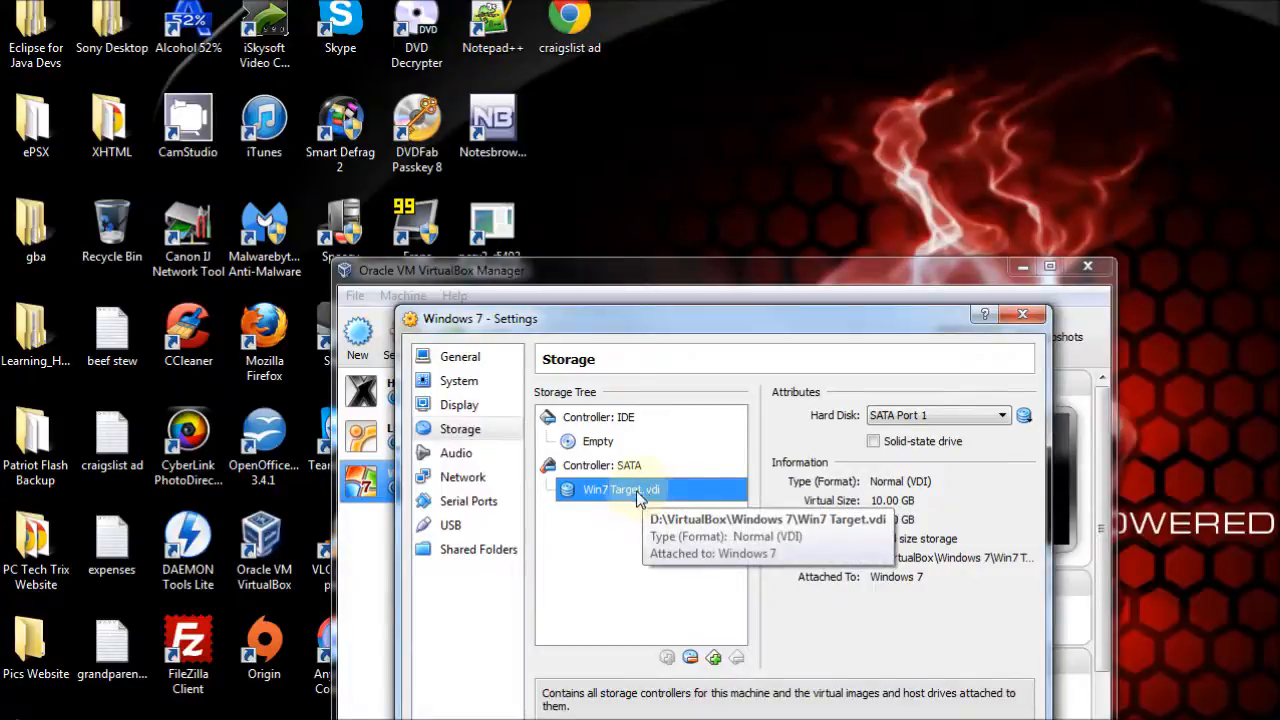
click(595, 443)
click(1026, 416)
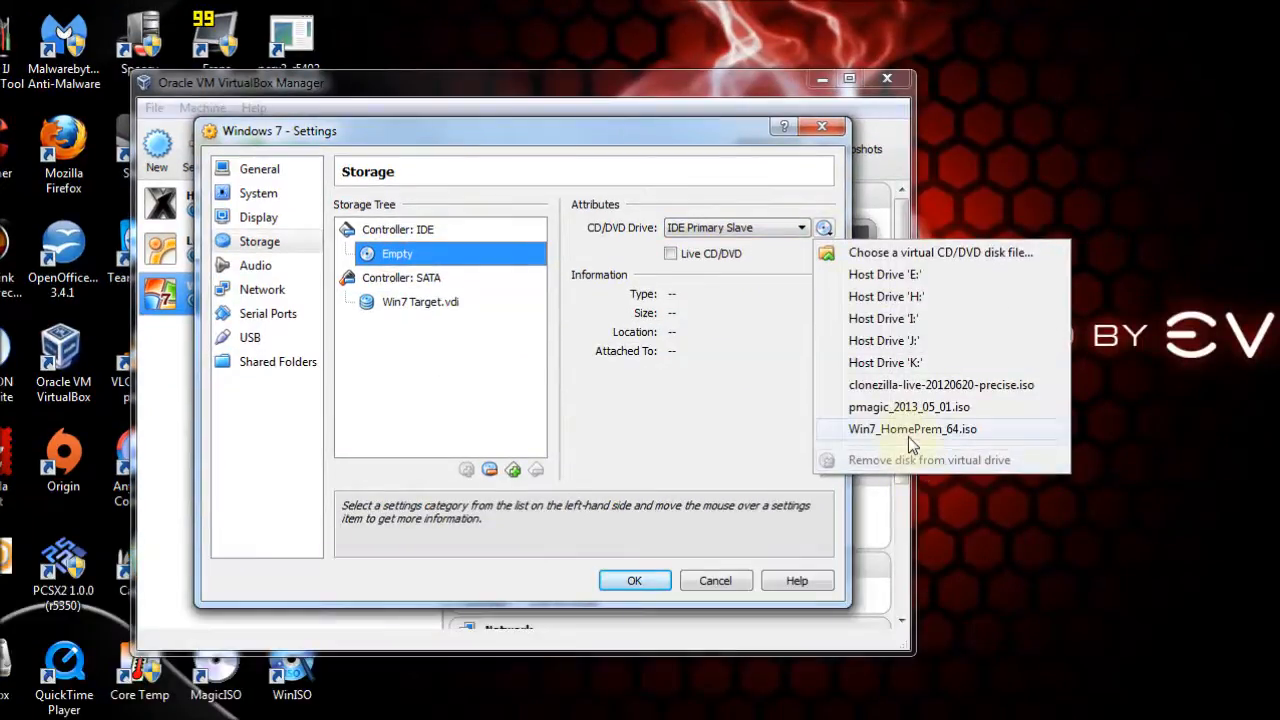
click(885, 253)
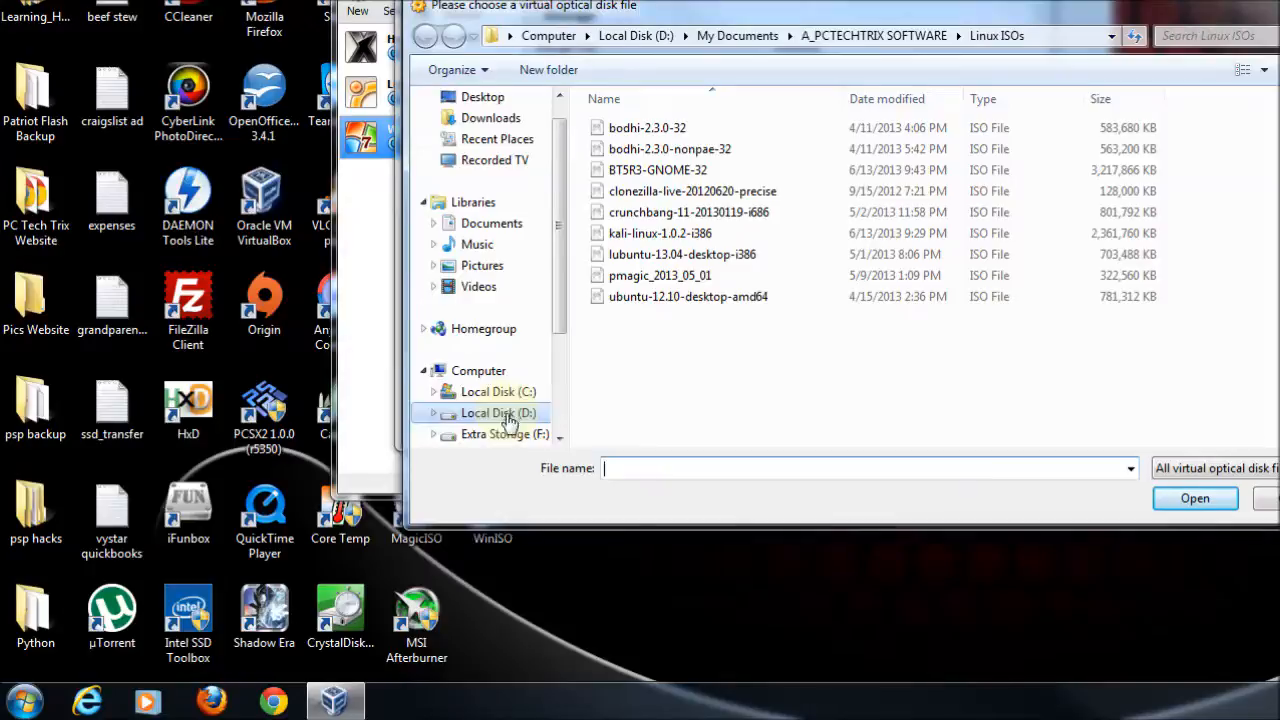
click(505, 435)
double_click(711, 149)
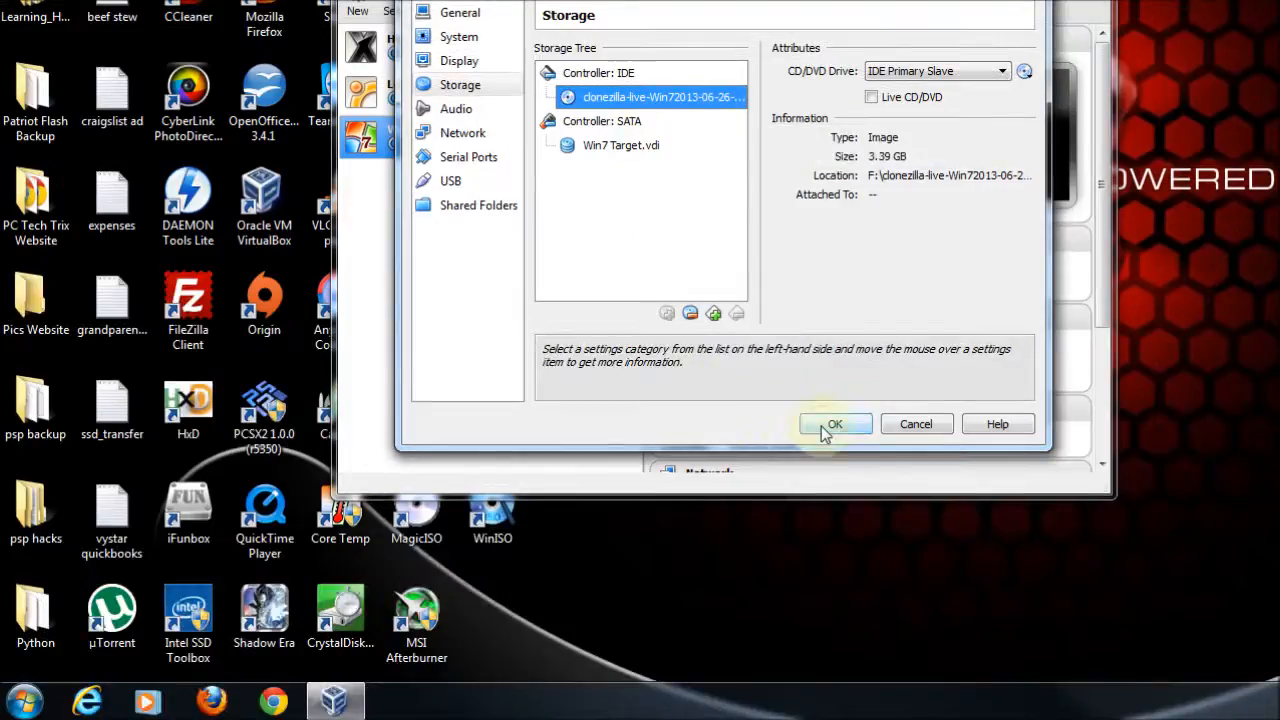
click(835, 607)
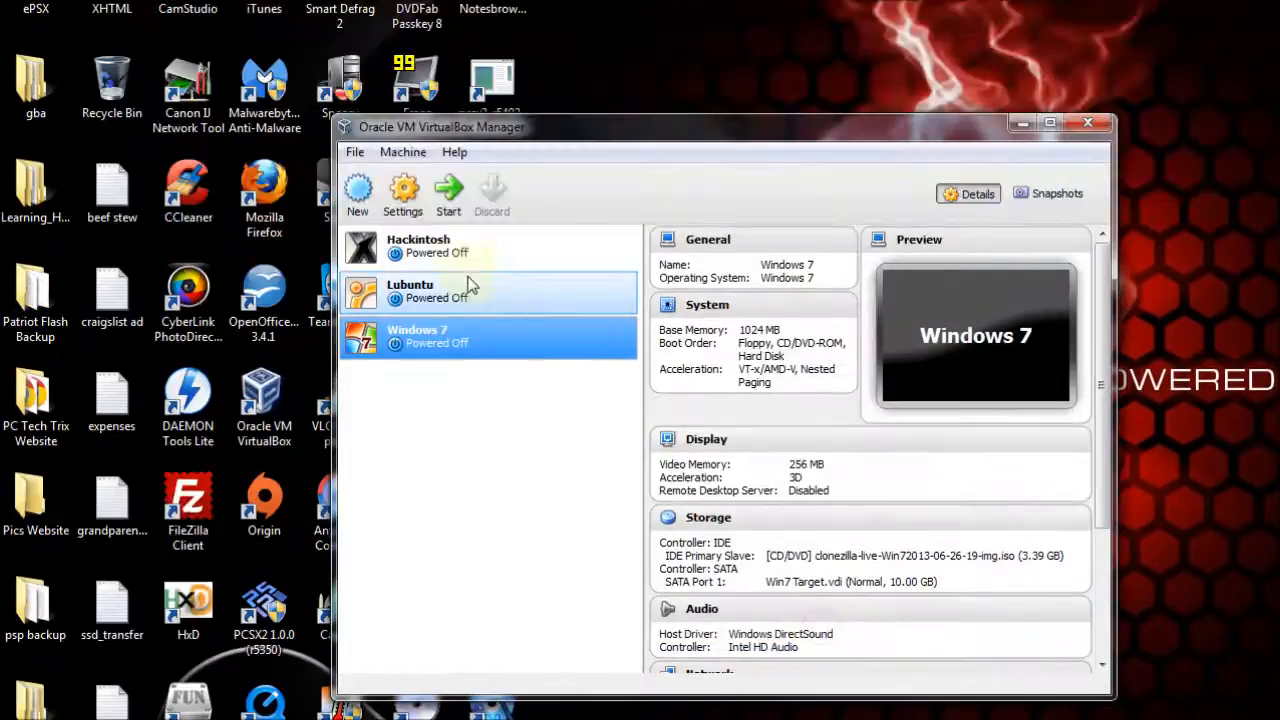
Boot the Windows 7 virtual machine from the recovery ISO with default settings and confirm restoring the image to sda
click(448, 190)
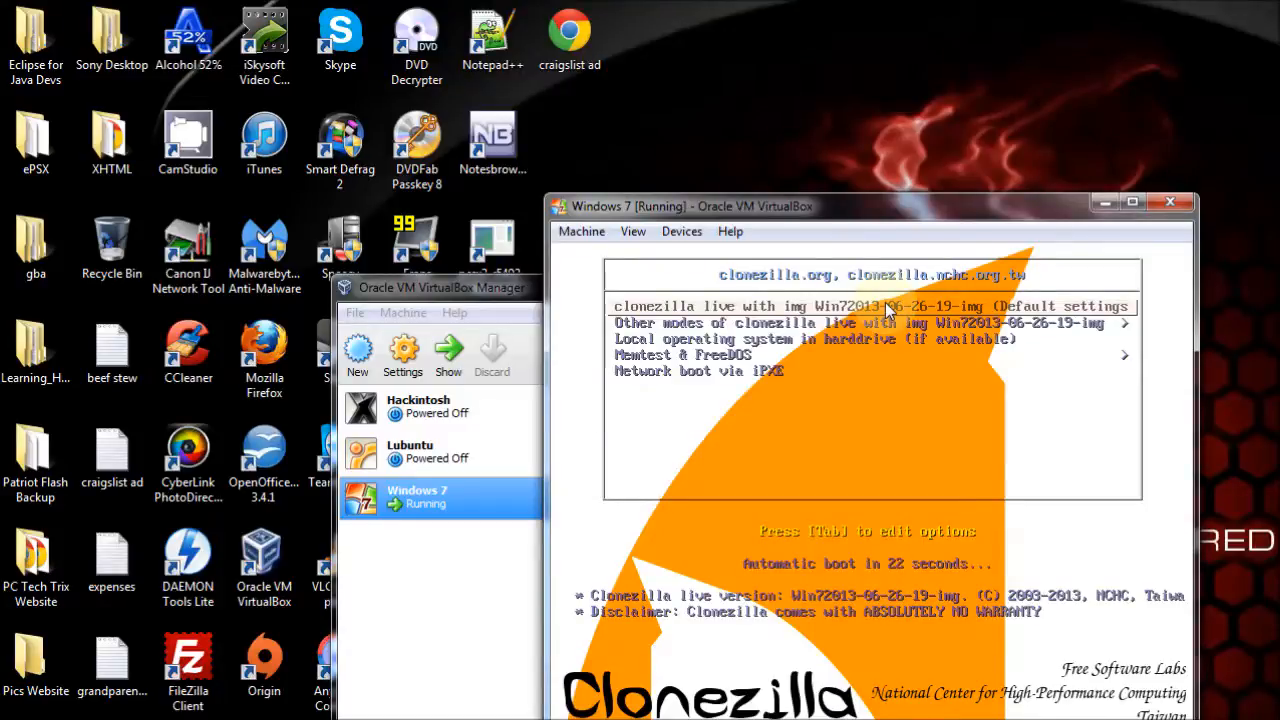
key(Return)
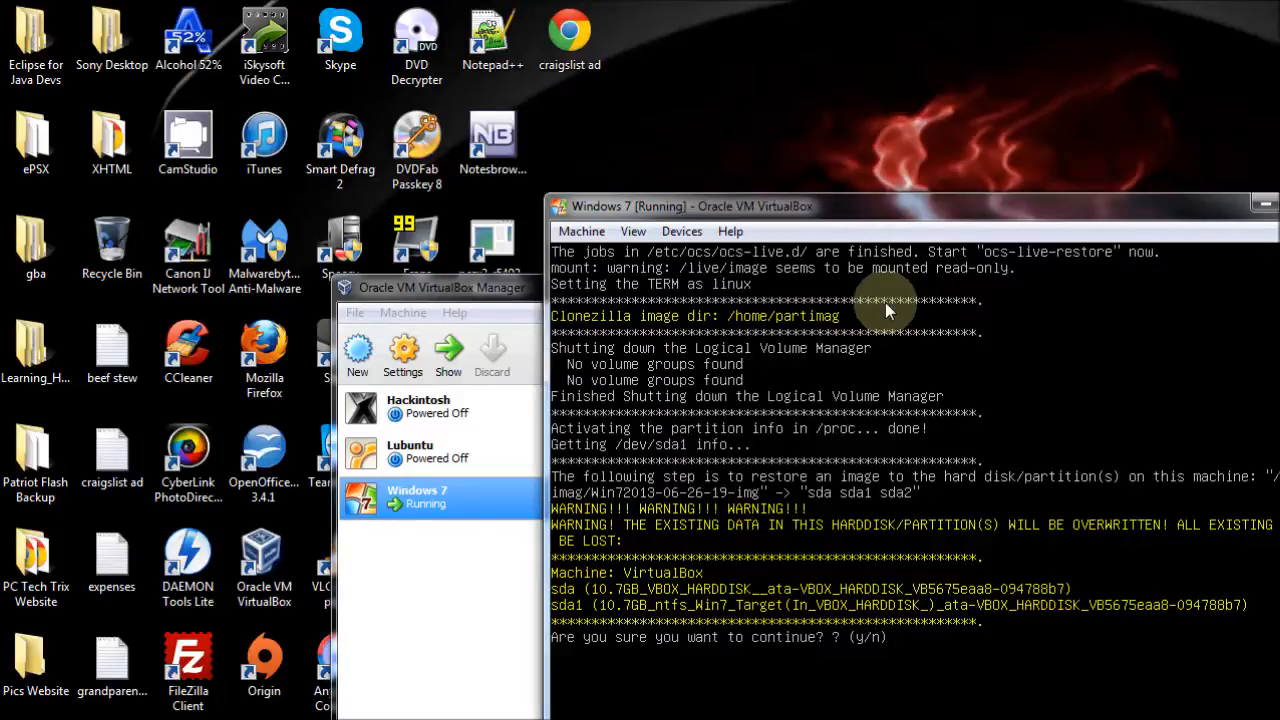
text(y)
key(Return)
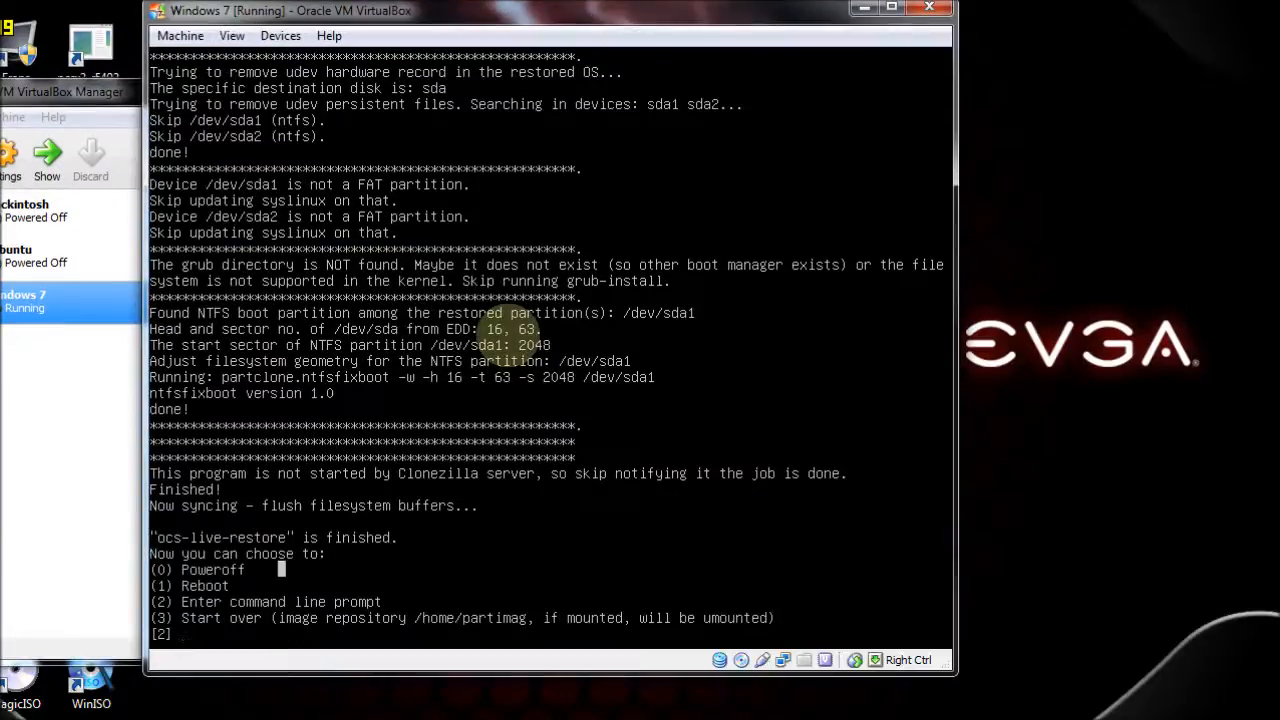
Power off the virtual machine and remove the recovery ISO from its virtual drive, keeping Win7 Target.vdi attached
text(0)
key(Return)
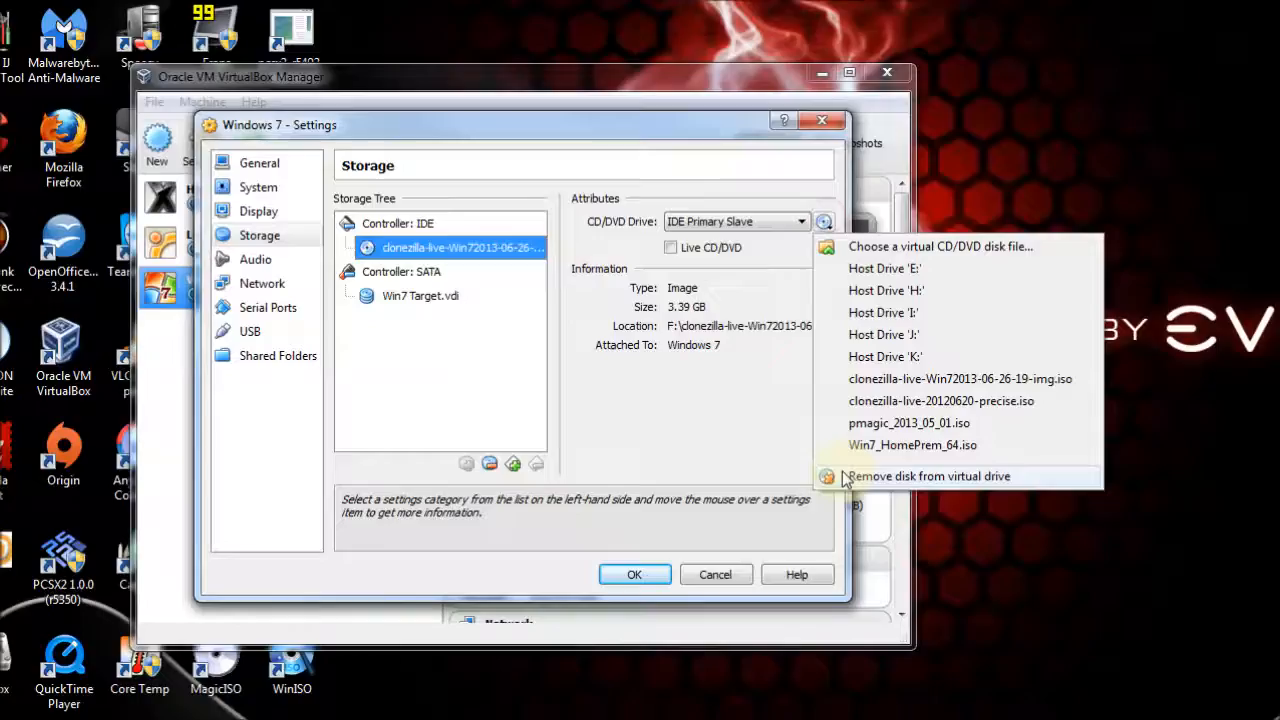
click(836, 475)
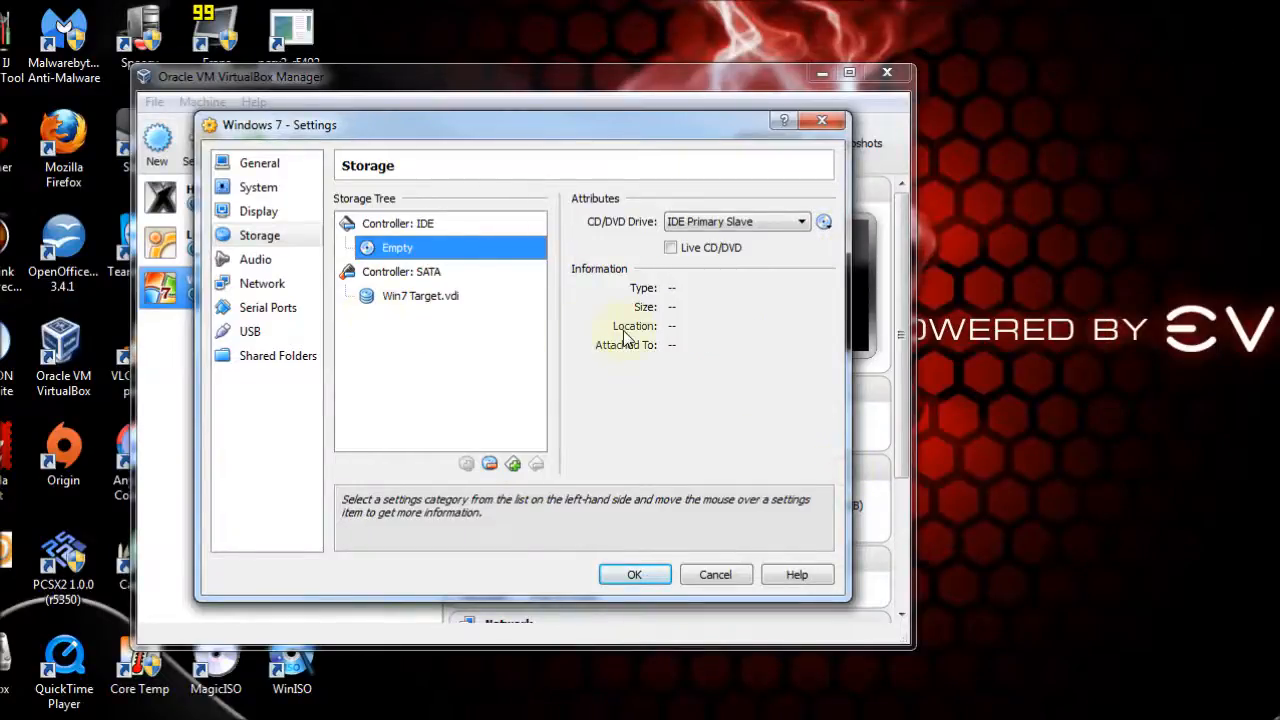
click(402, 297)
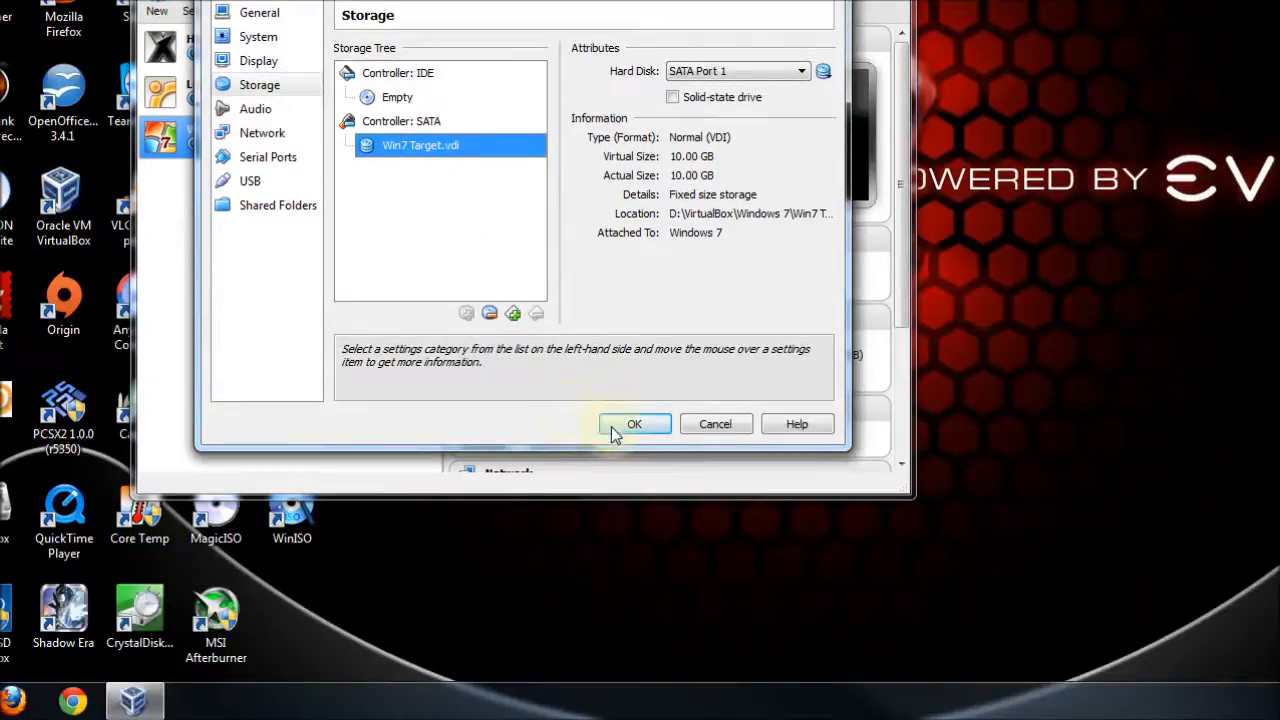
click(630, 425)
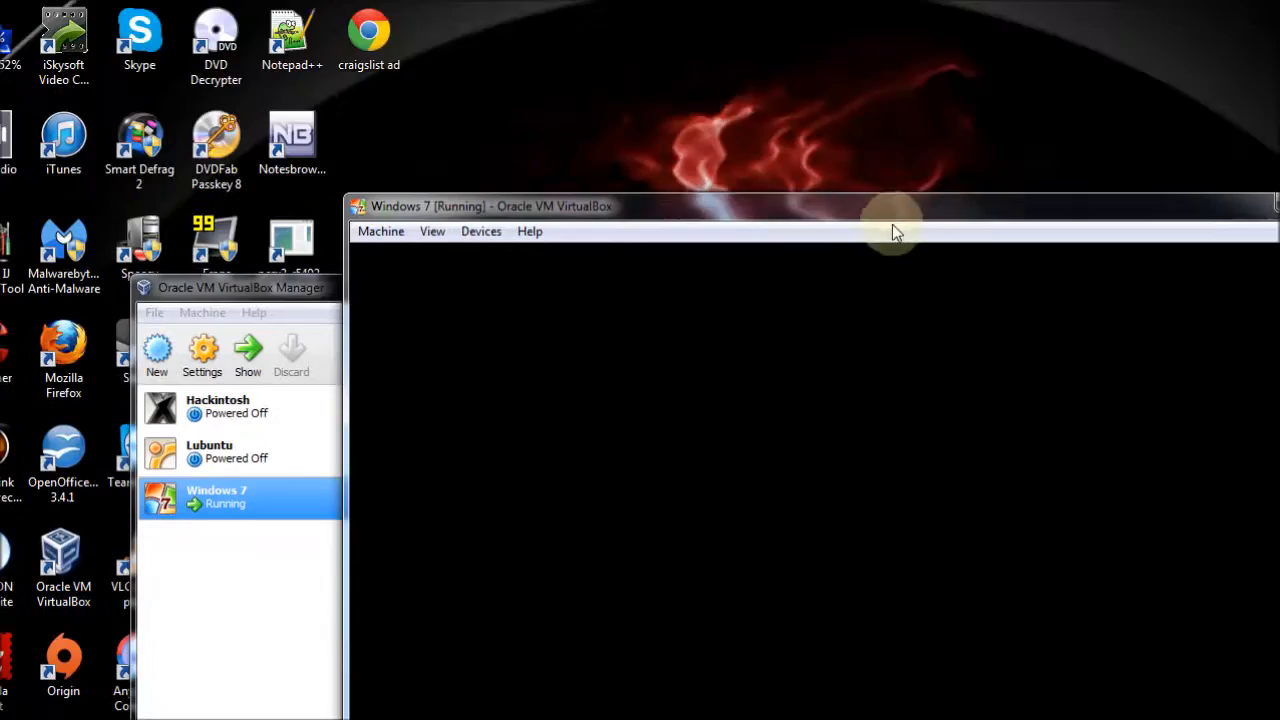
Boot the Windows 7 virtual machine from the restored disk and log on with the account password
drag(896, 205, 803, 126)
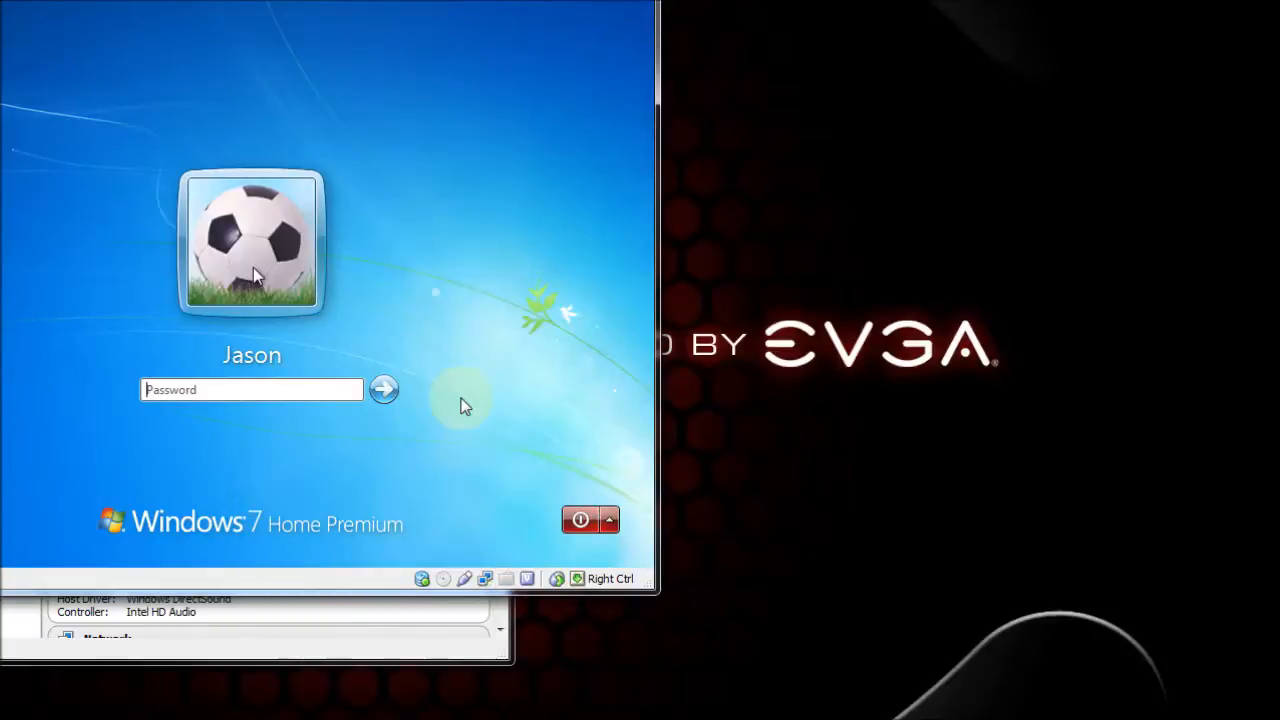
text(******)
key(Return)
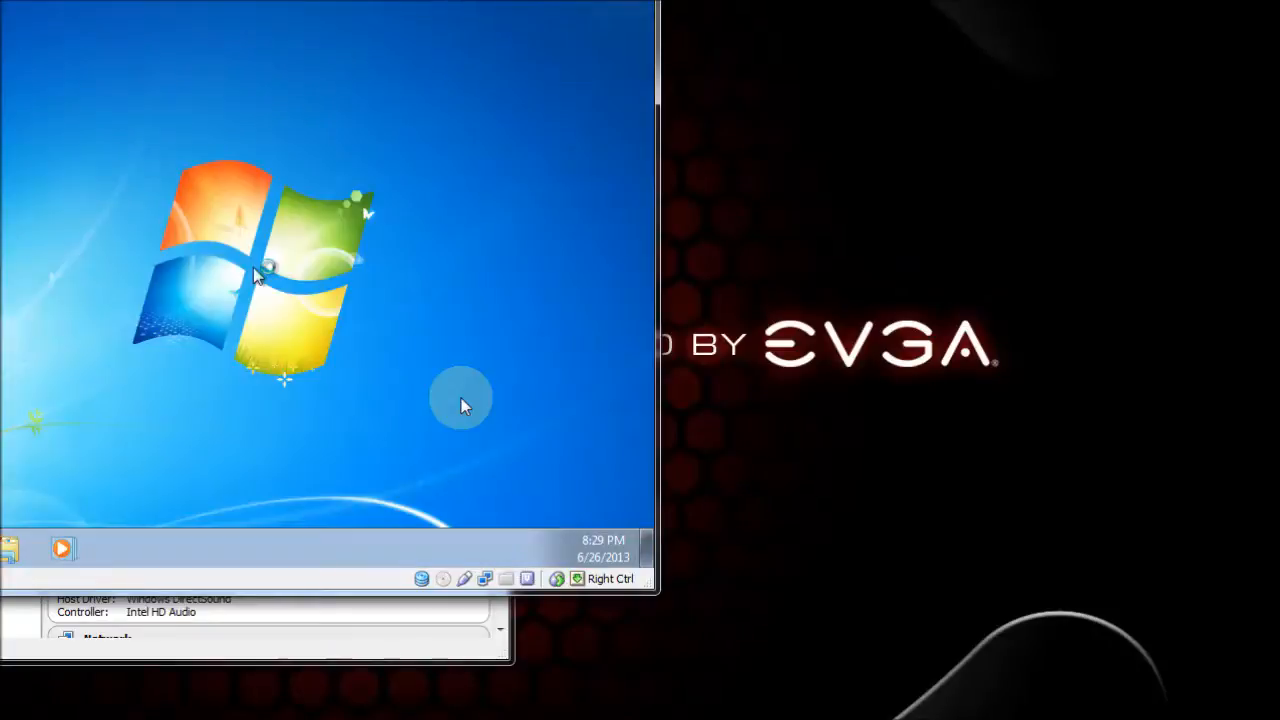